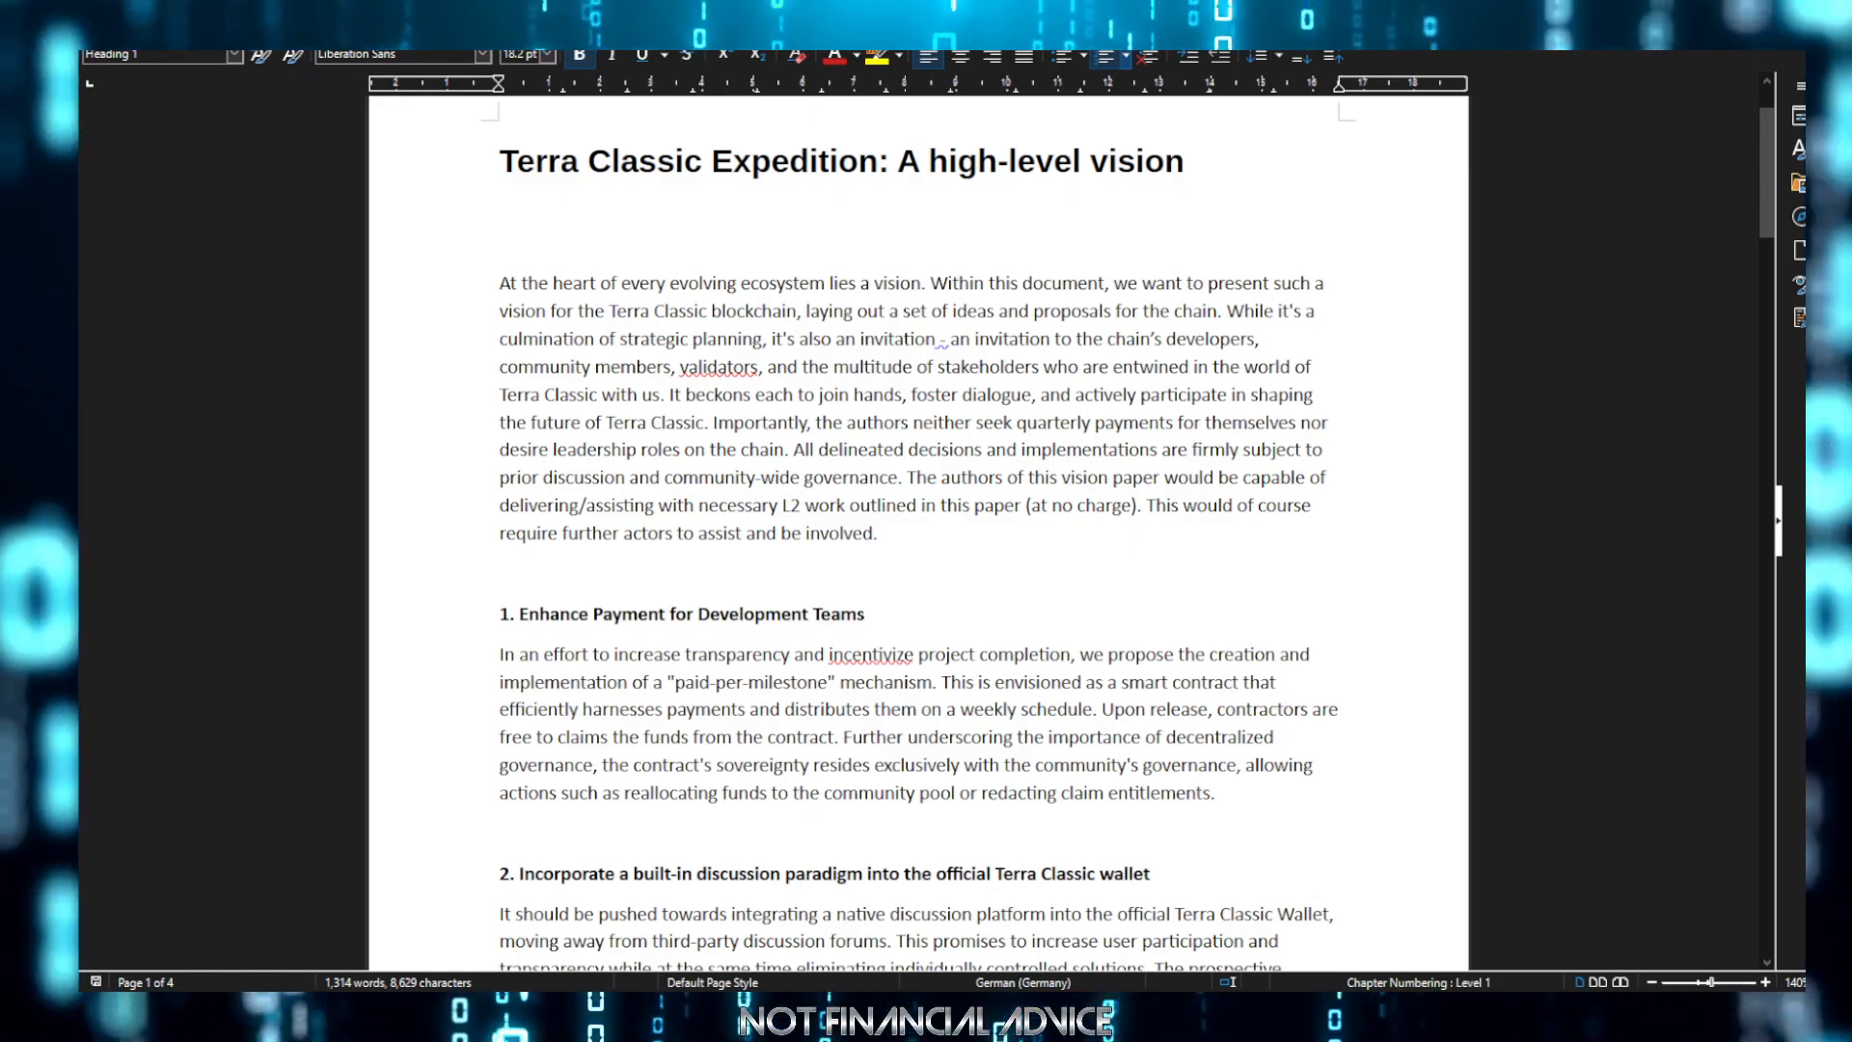
{"action": "scroll", "coordinate": [919, 535], "scroll_direction": "down", "scroll_amount": 2}
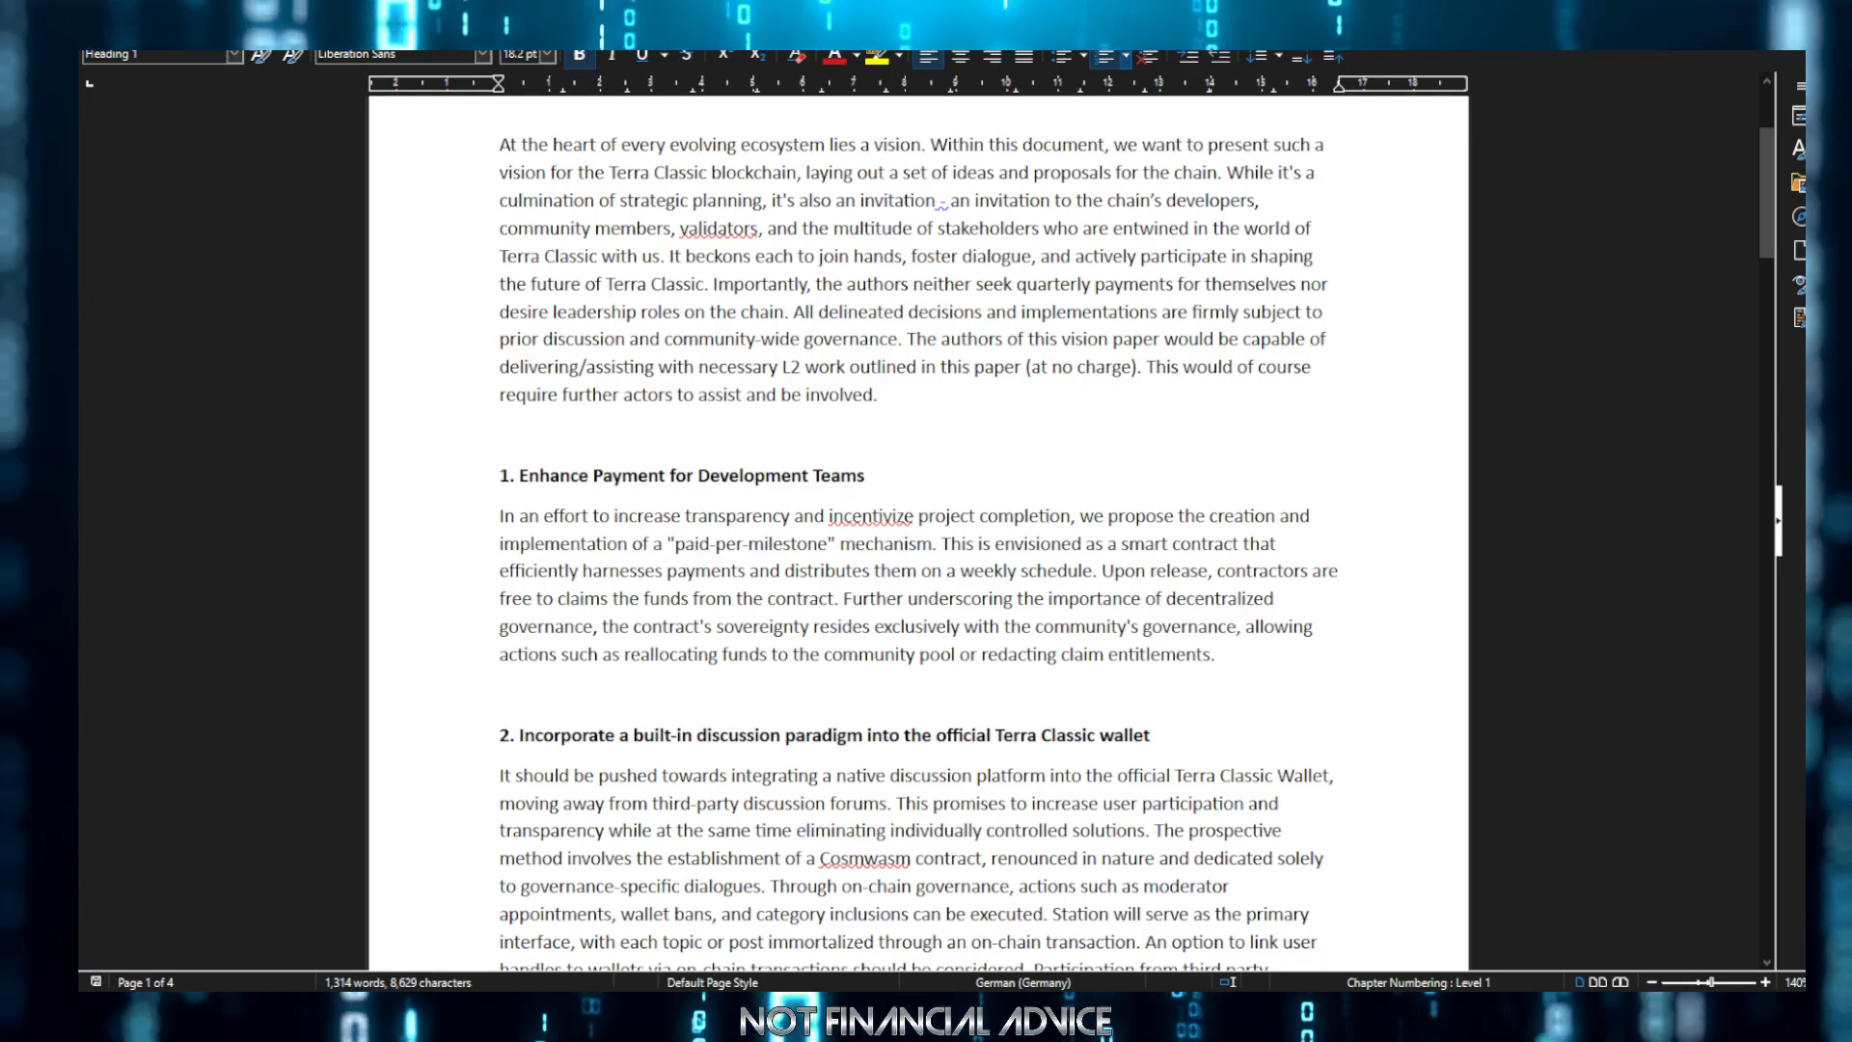
{"action": "scroll", "coordinate": [919, 522], "scroll_direction": "down", "scroll_amount": 3}
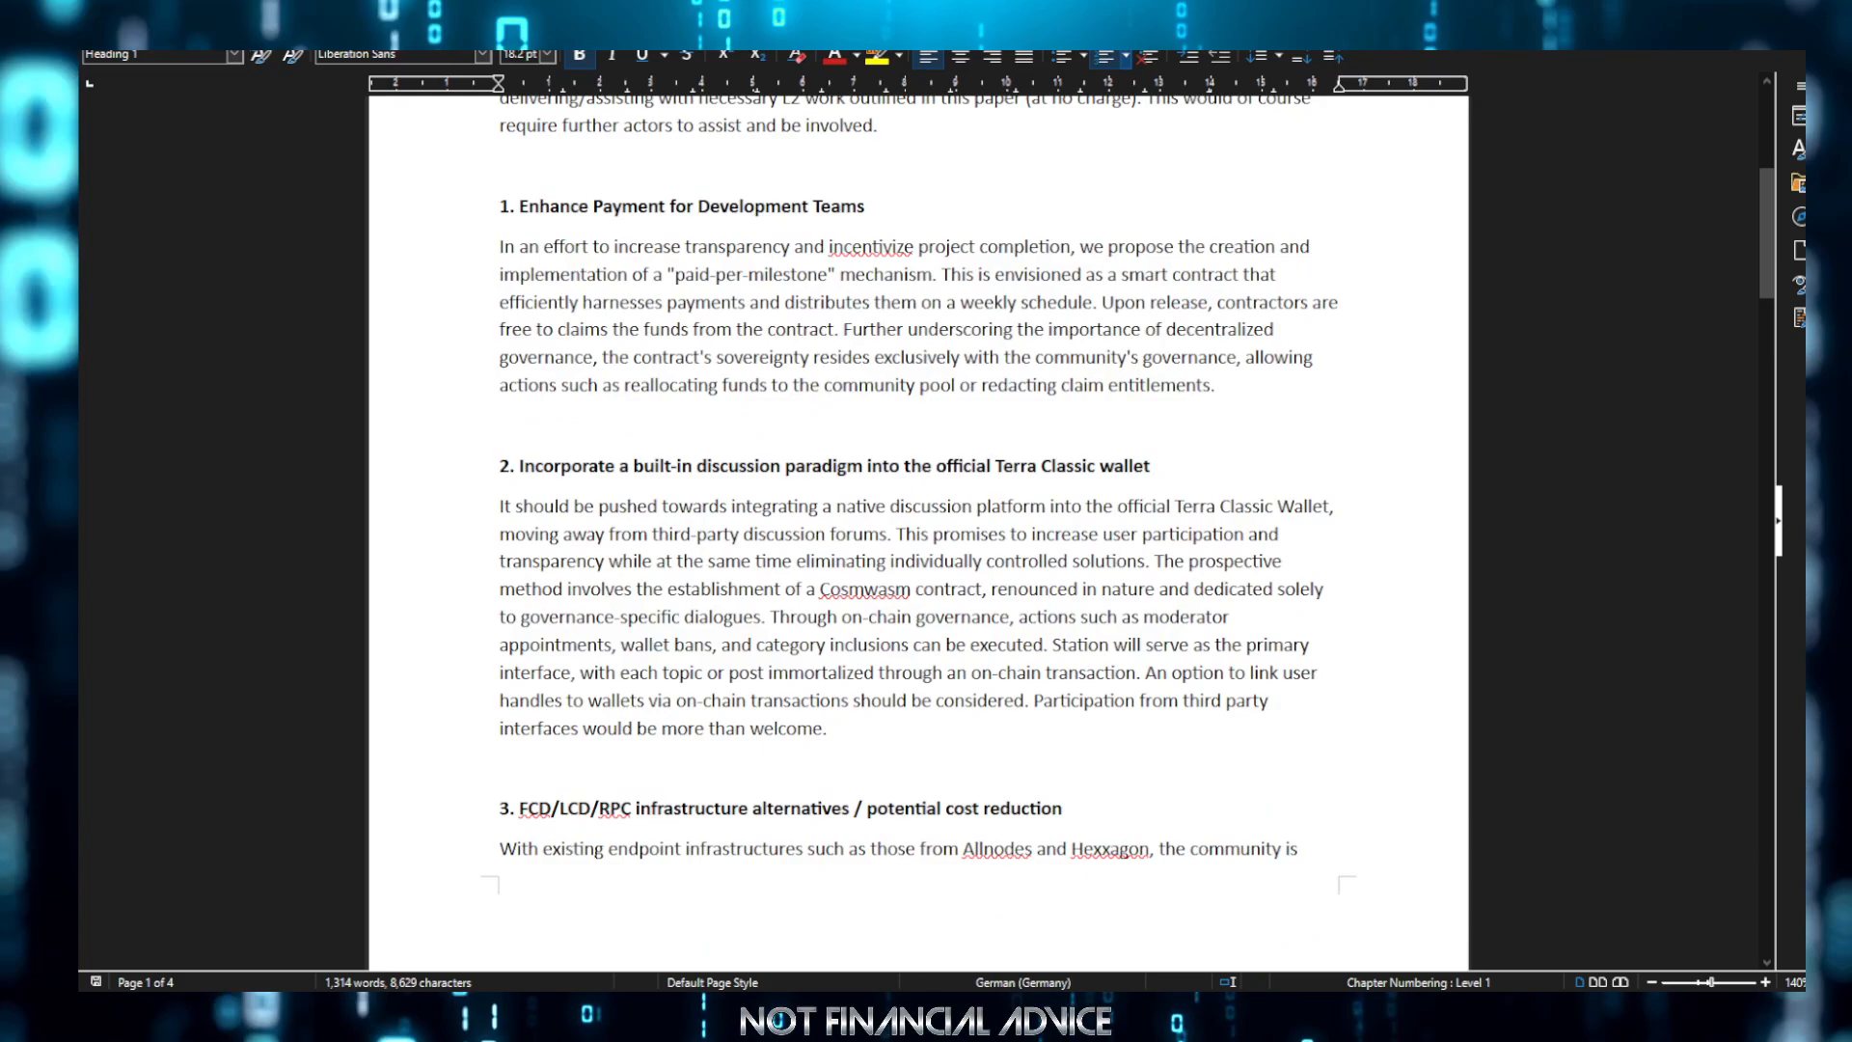
{"action": "scroll", "coordinate": [918, 522], "scroll_direction": "up", "scroll_amount": 2}
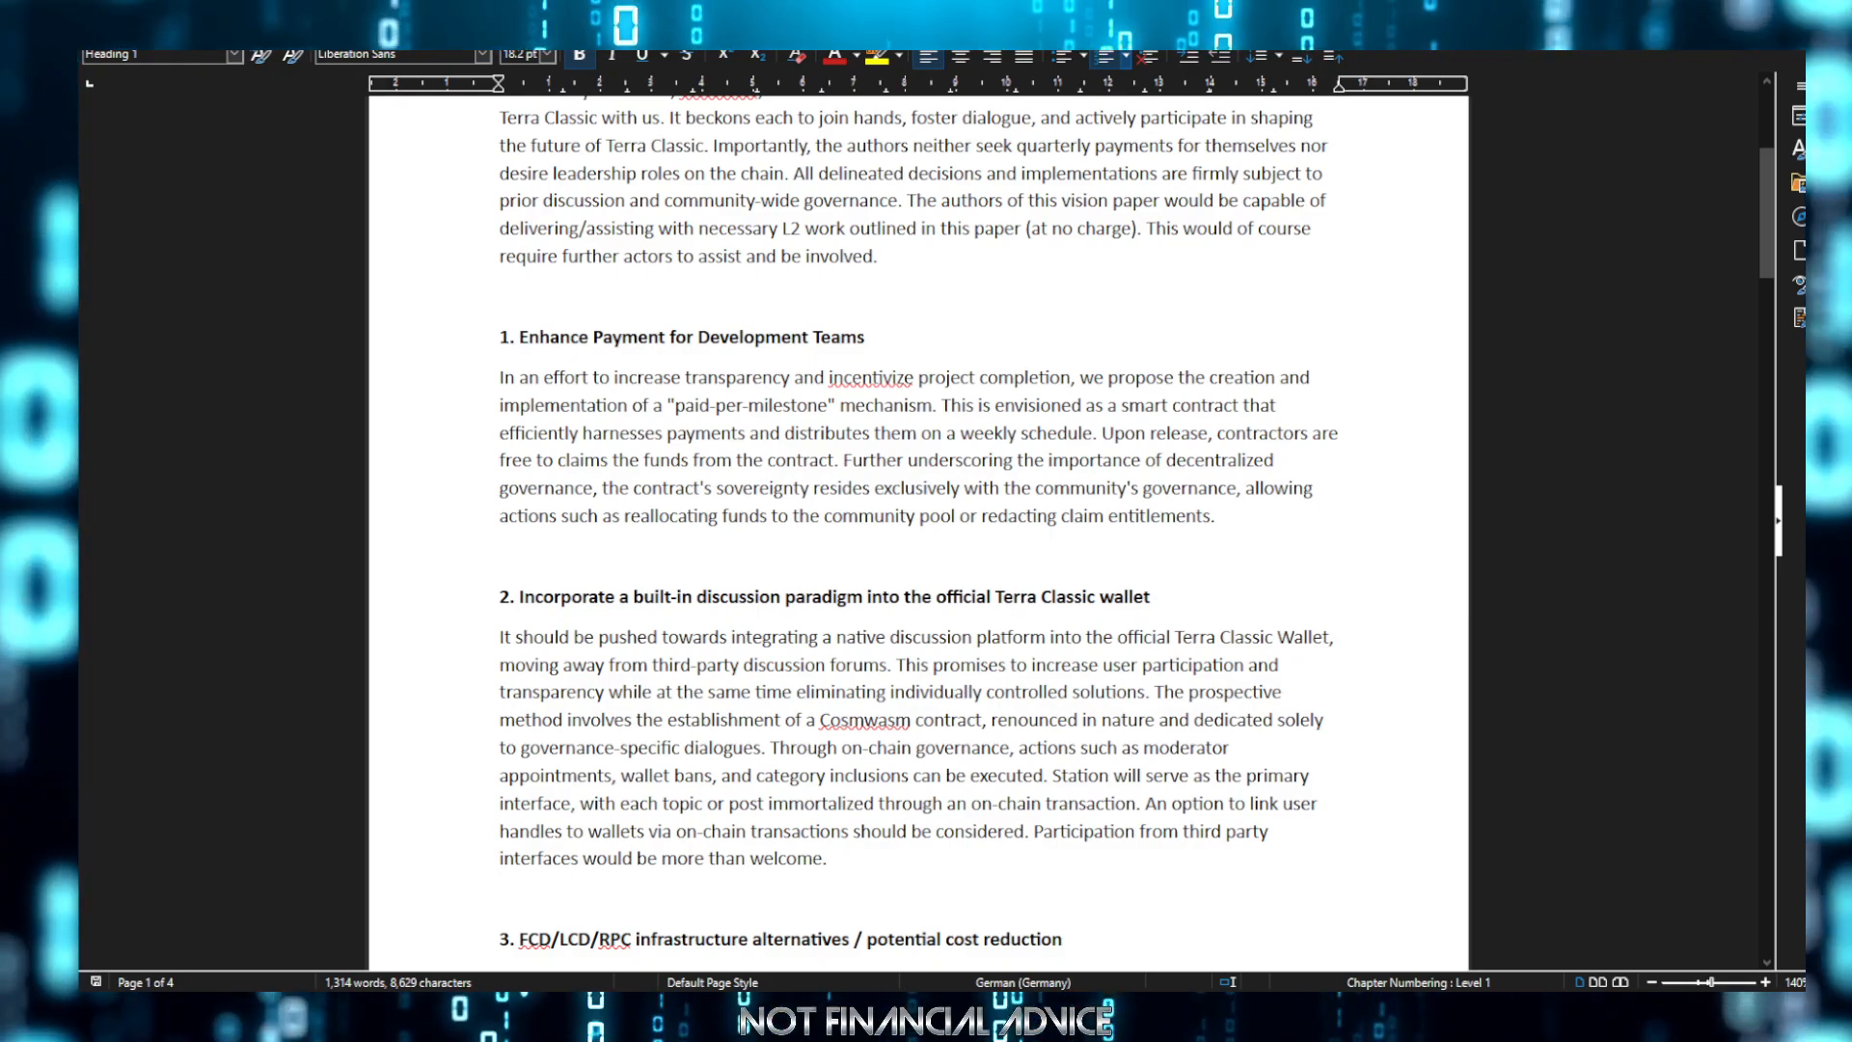
{"action": "scroll", "coordinate": [919, 521], "scroll_direction": "down", "scroll_amount": 3}
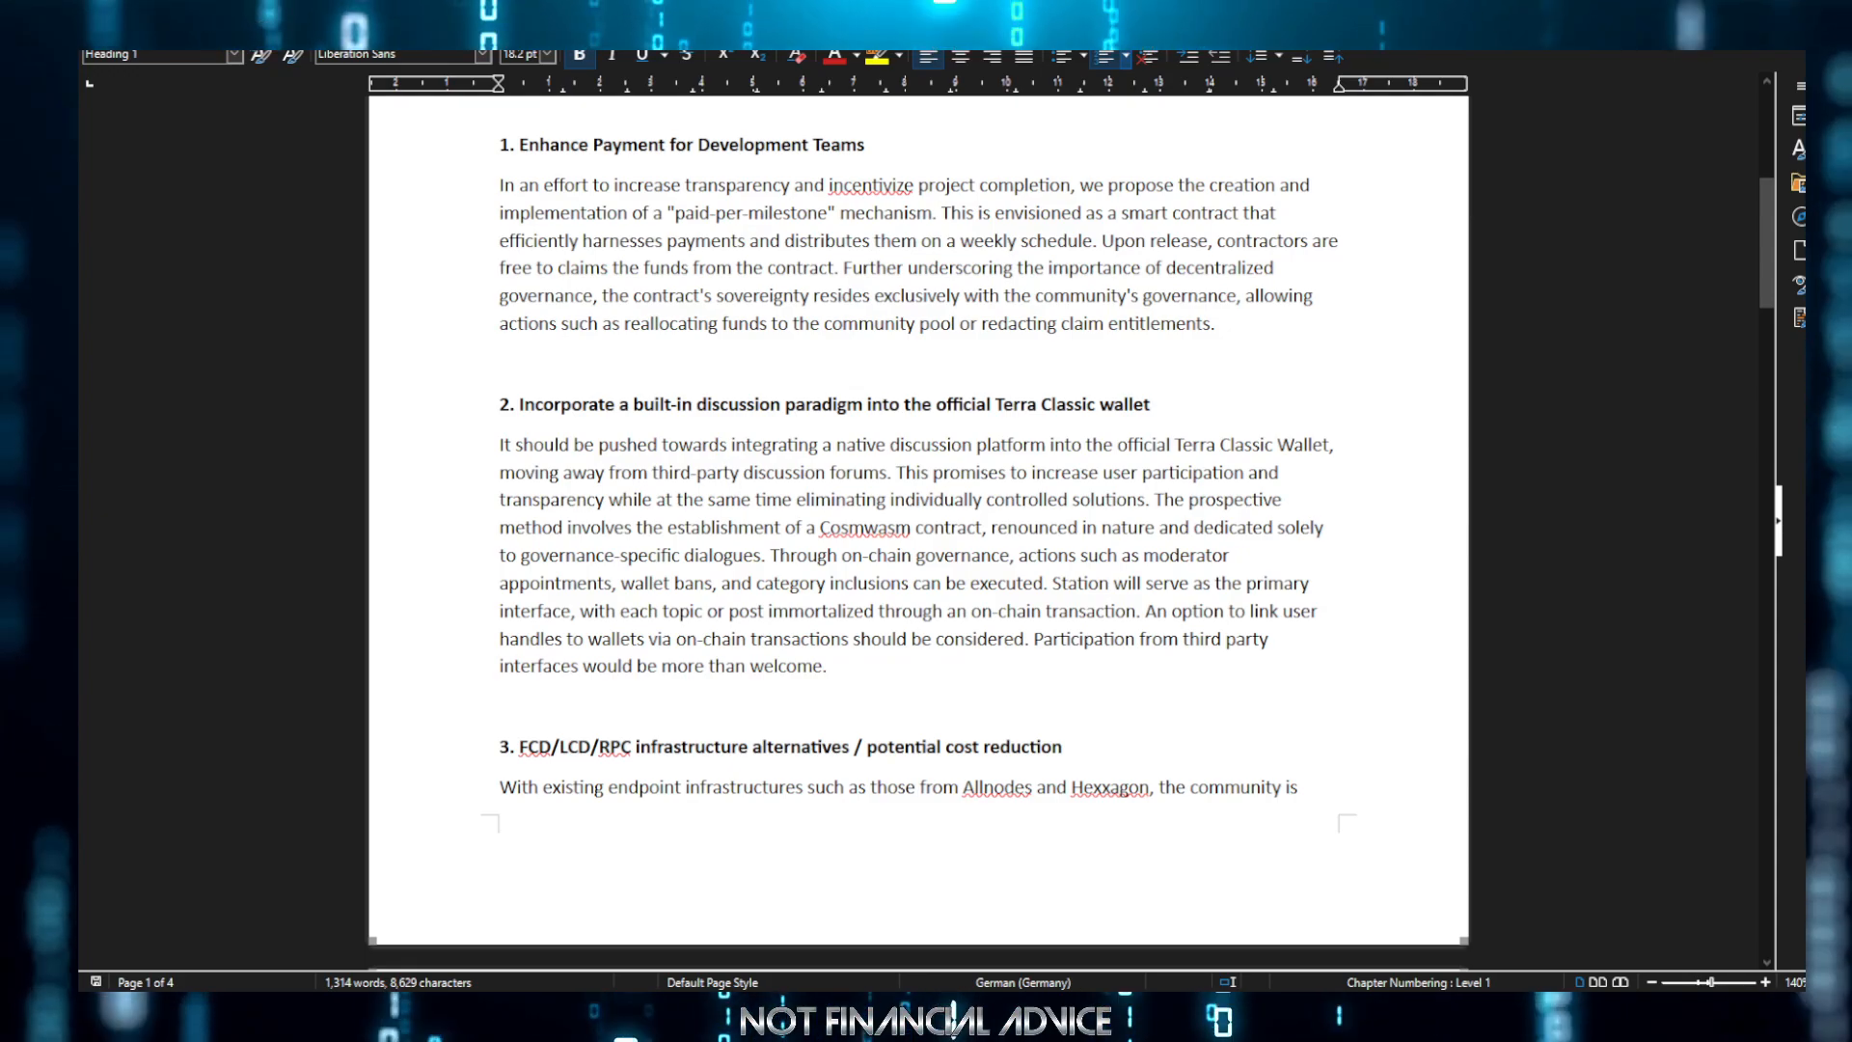
{"action": "scroll", "coordinate": [919, 521], "scroll_direction": "down", "scroll_amount": 4}
{"action": "scroll", "coordinate": [918, 522], "scroll_direction": "down", "scroll_amount": 1}
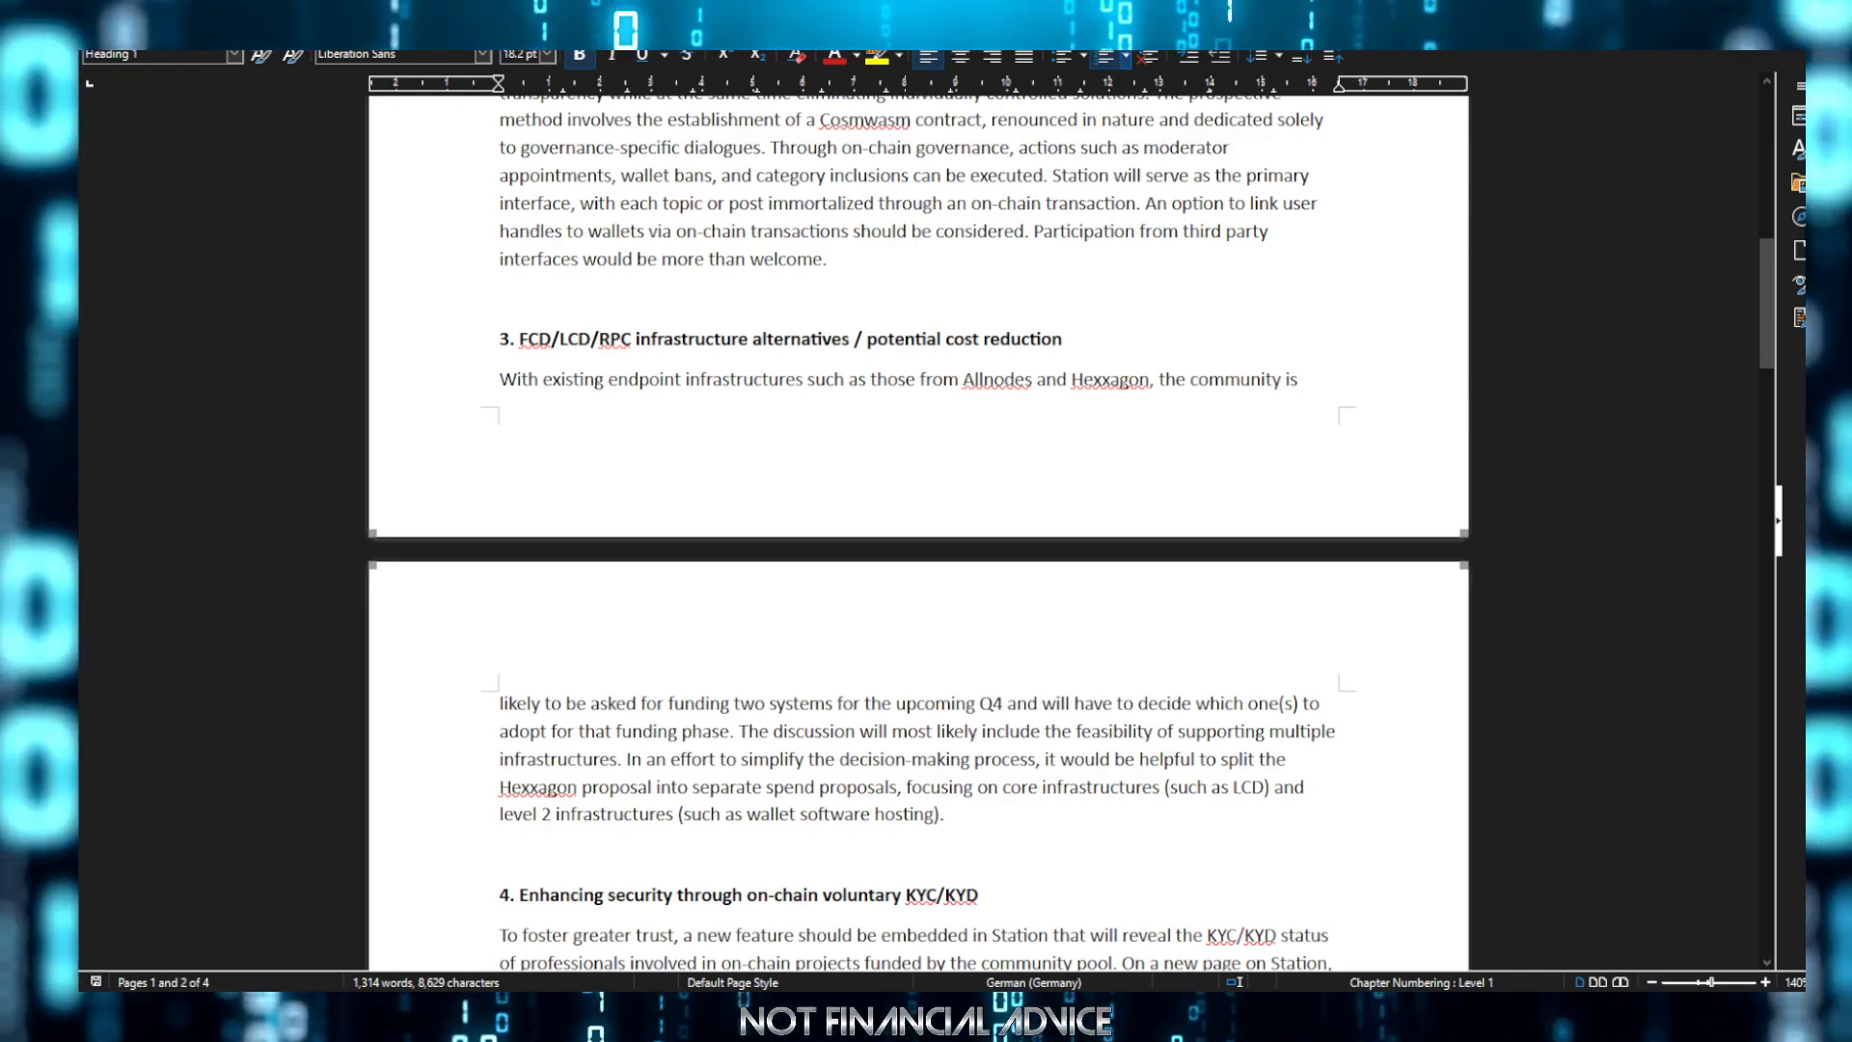
{"action": "scroll", "coordinate": [919, 522], "scroll_direction": "down", "scroll_amount": 1}
{"action": "scroll", "coordinate": [920, 521], "scroll_direction": "down", "scroll_amount": 5}
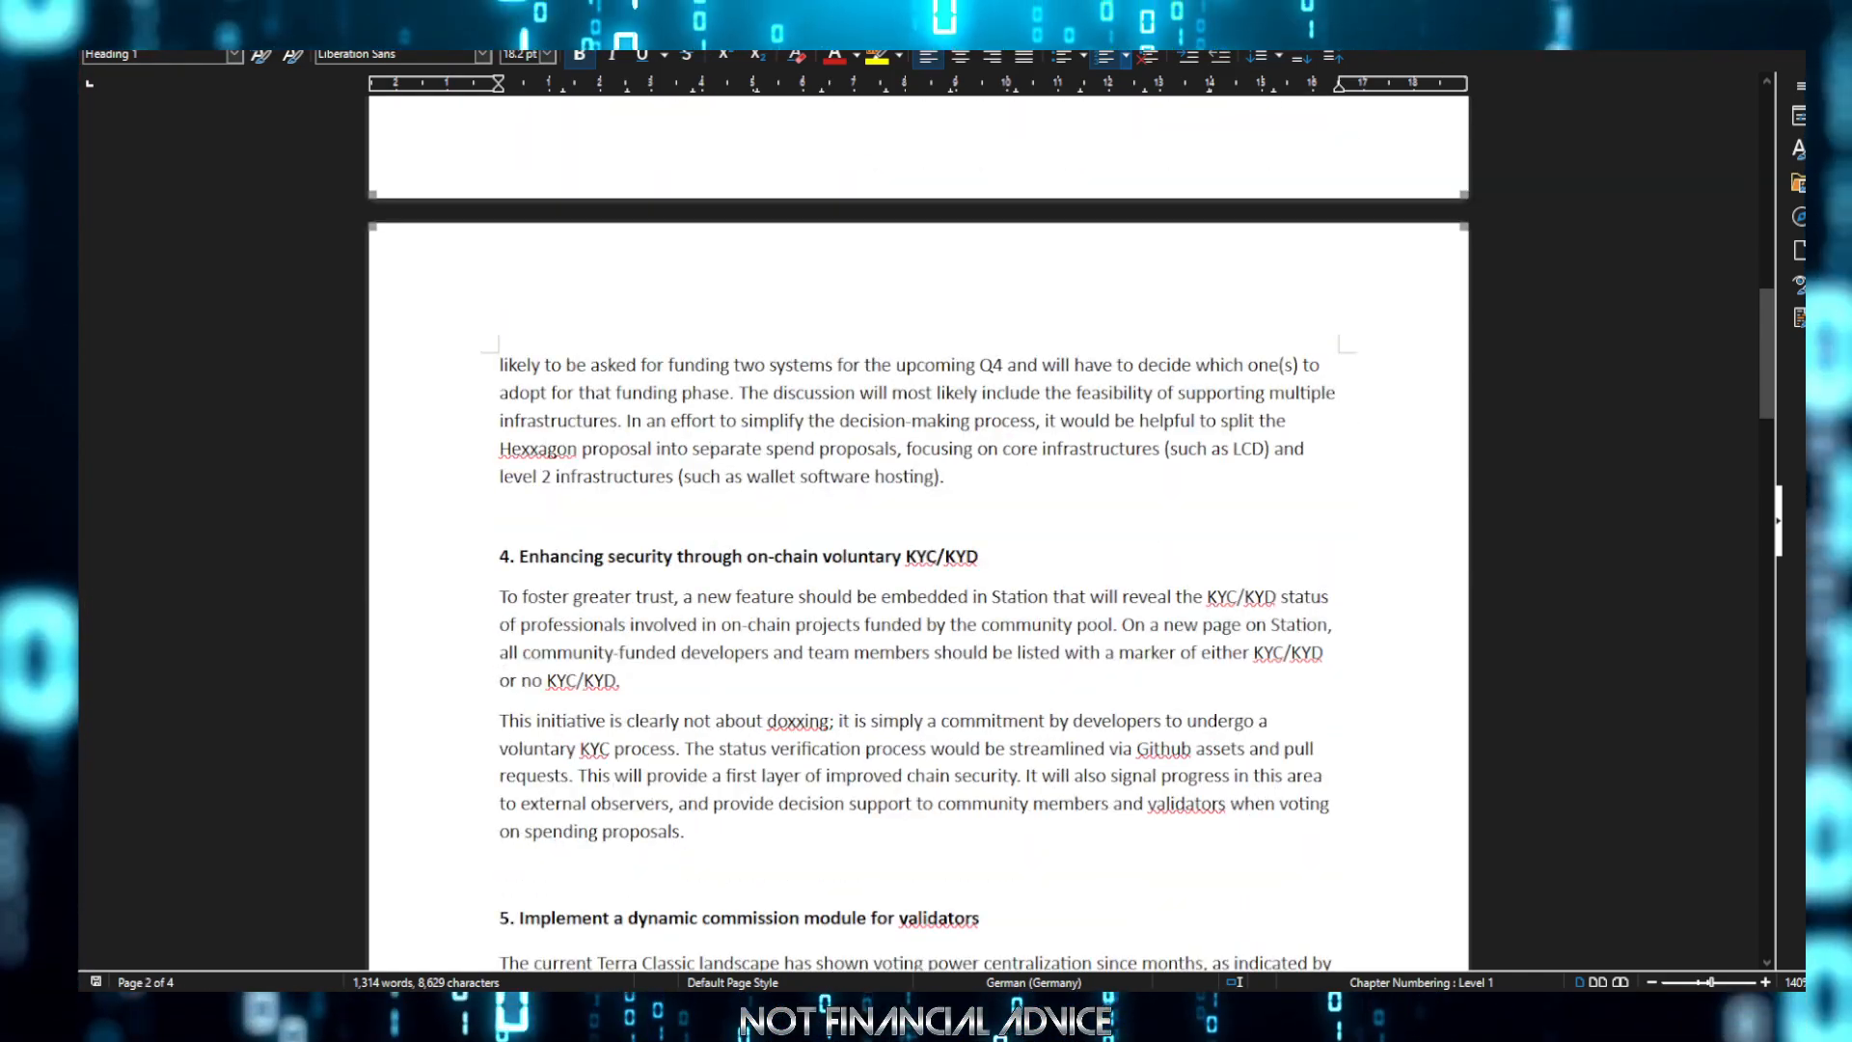
{"action": "scroll", "coordinate": [919, 521], "scroll_direction": "down", "scroll_amount": 1}
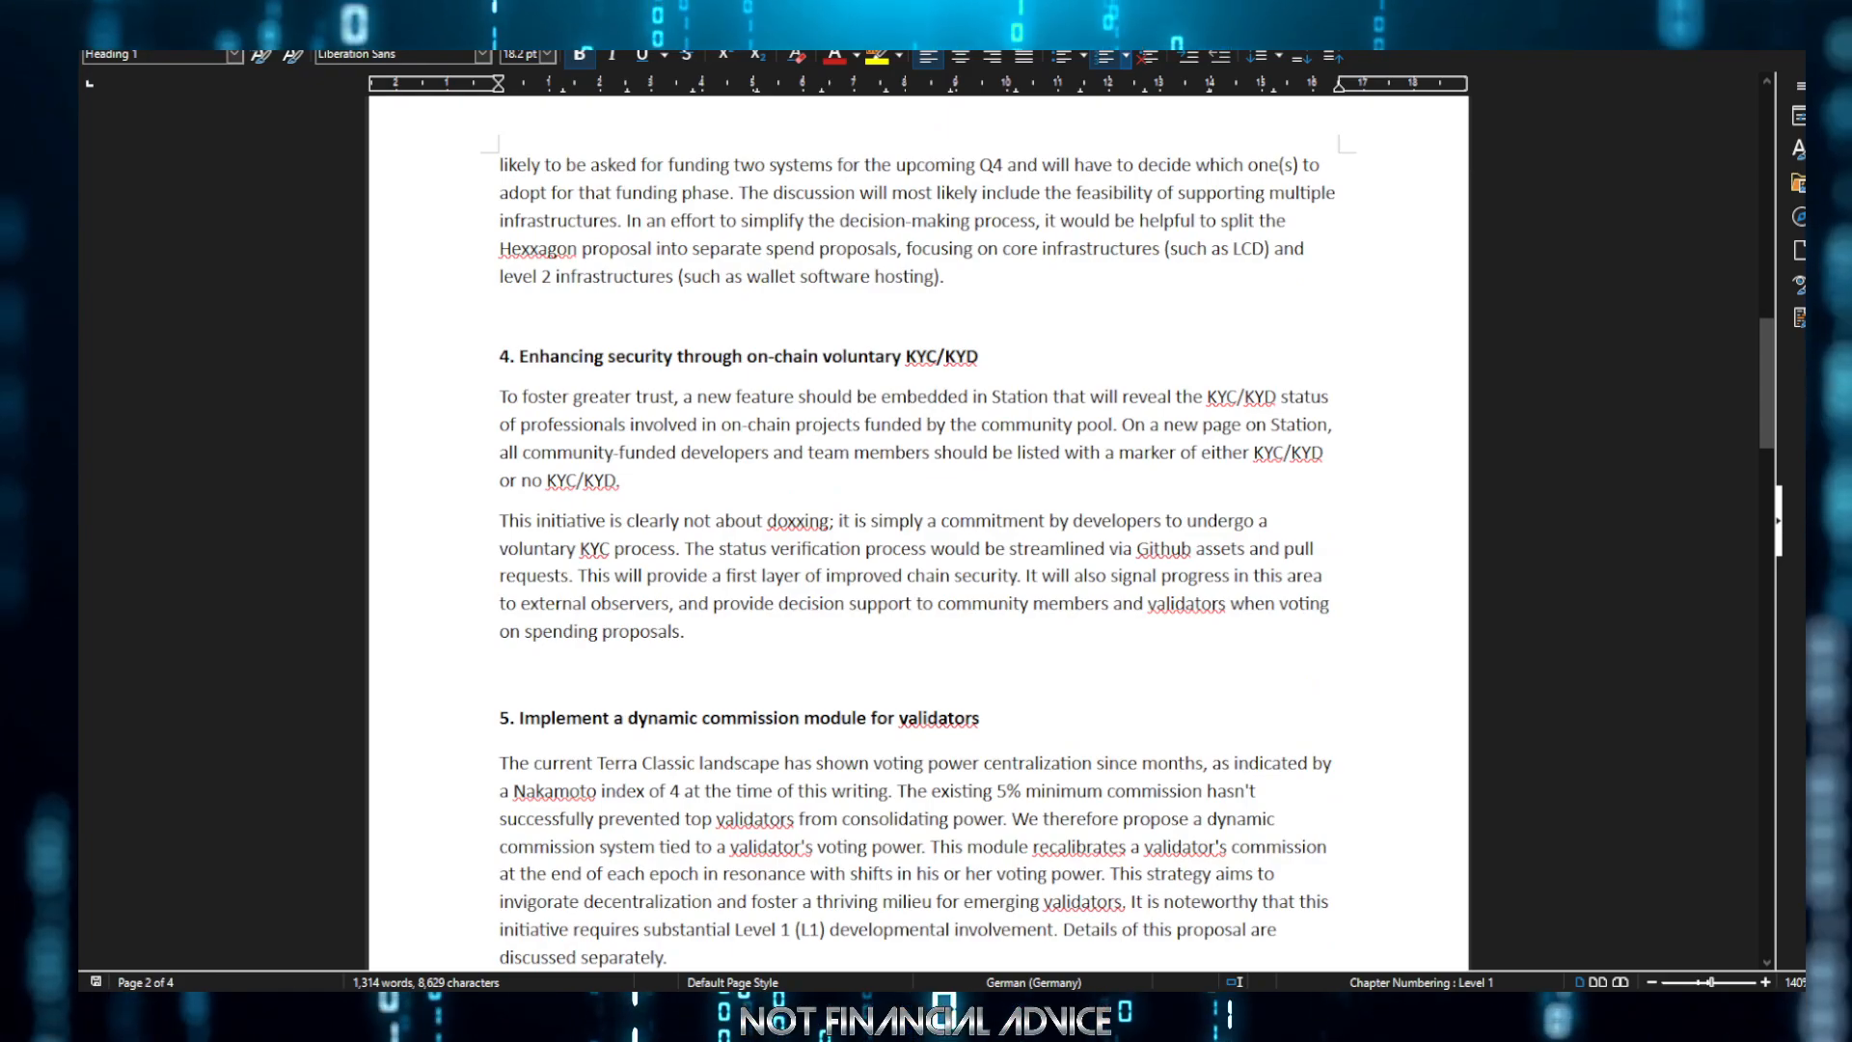
{"action": "scroll", "coordinate": [919, 521], "scroll_direction": "down", "scroll_amount": 2}
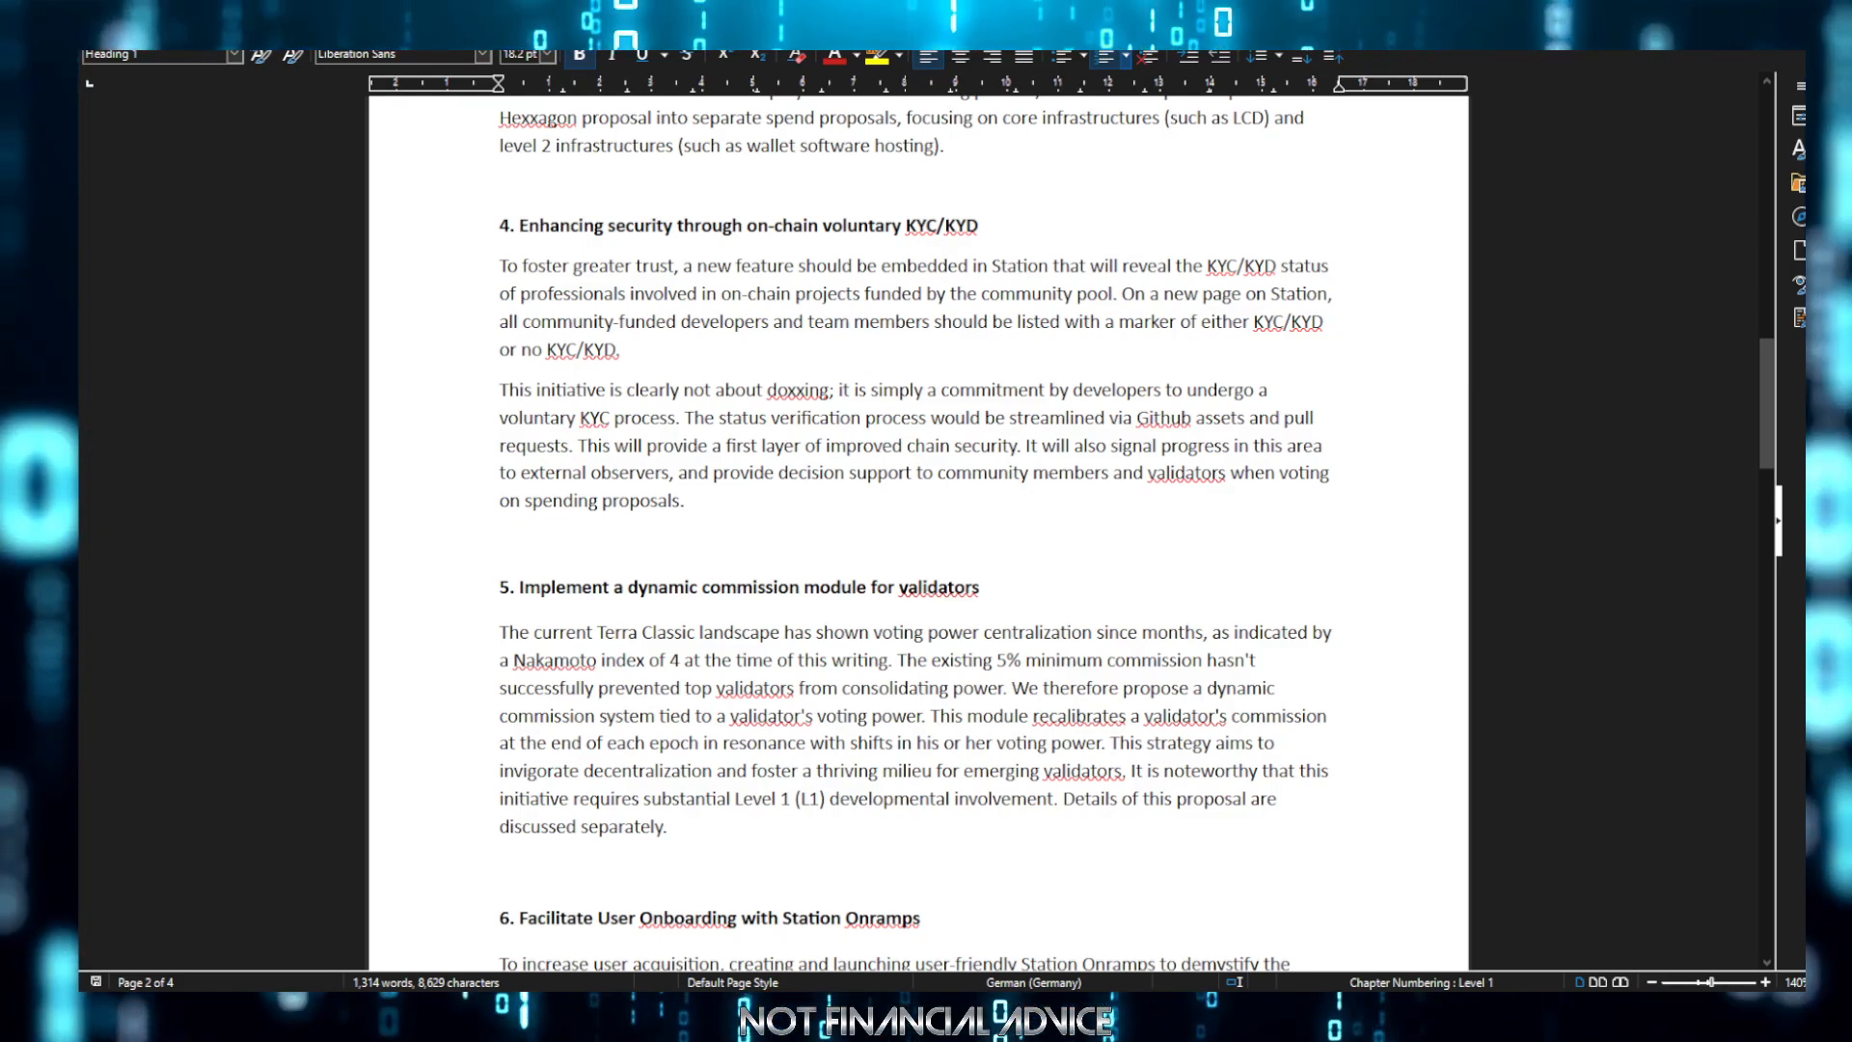
{"action": "scroll", "coordinate": [920, 522], "scroll_direction": "down", "scroll_amount": 3}
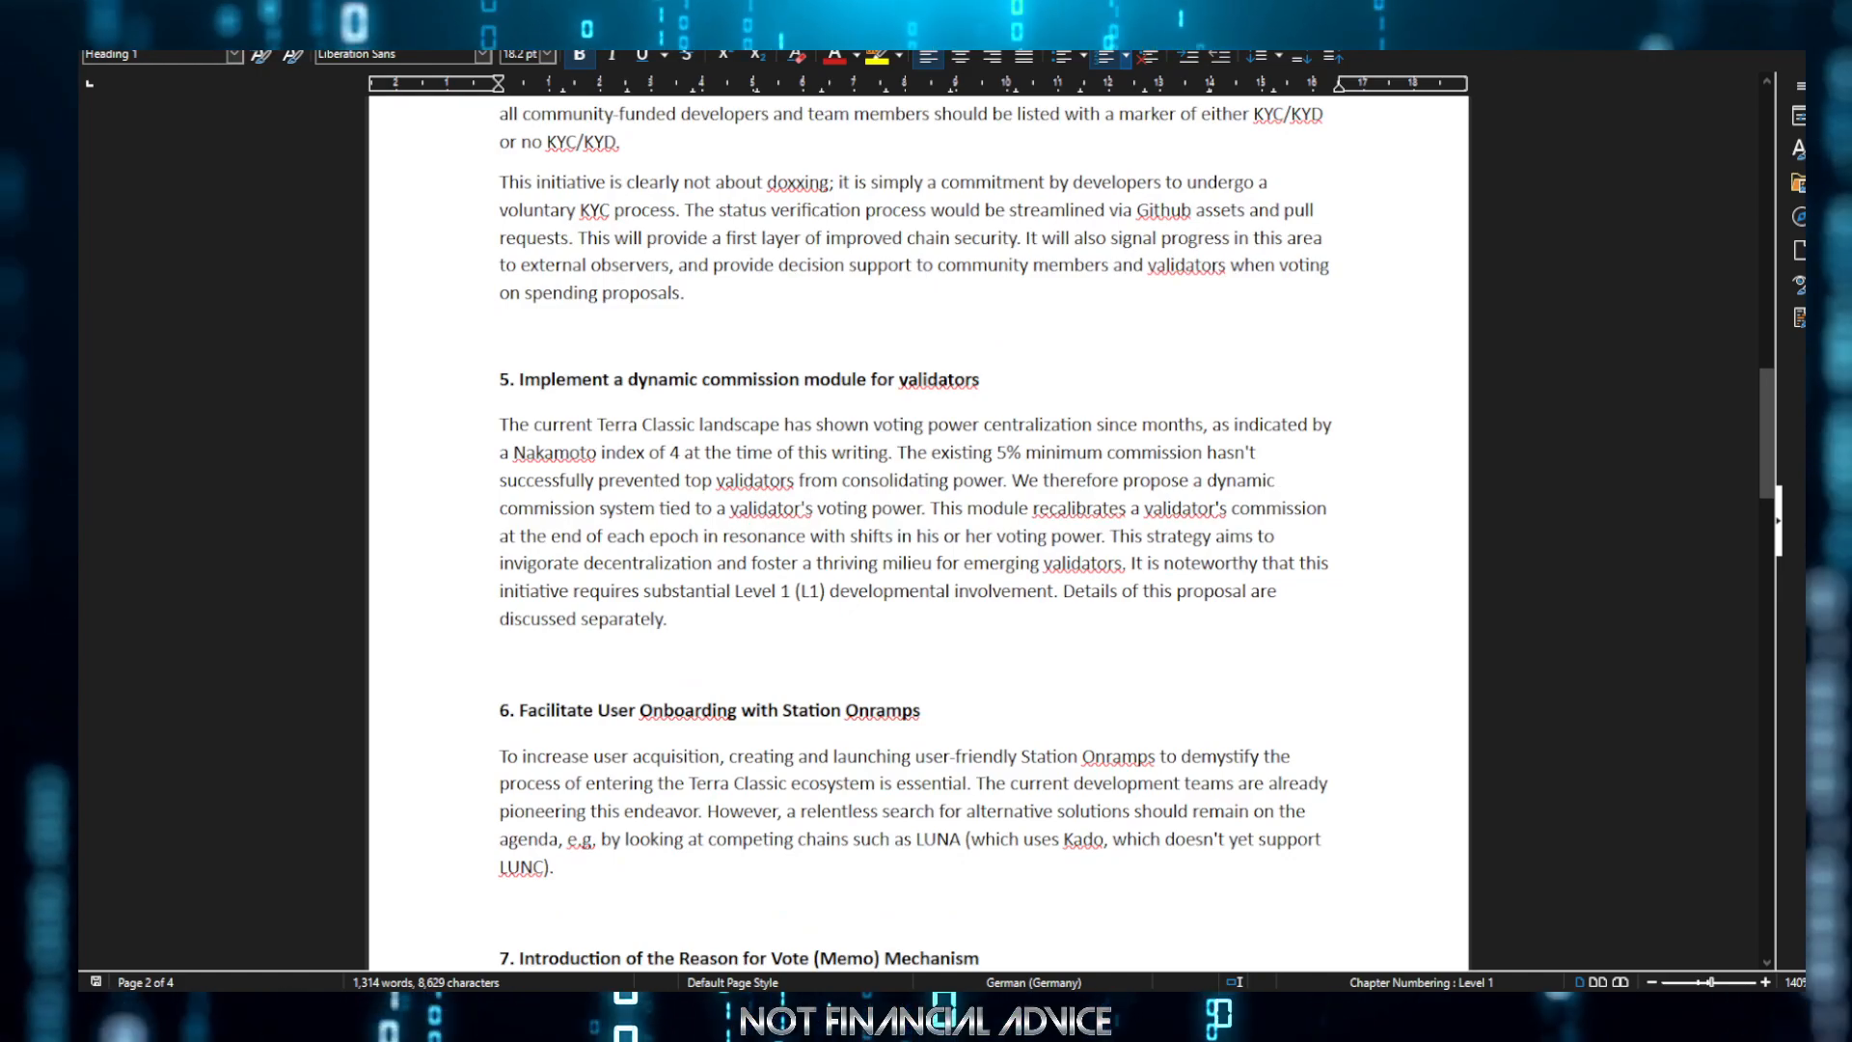
{"action": "scroll", "coordinate": [918, 521], "scroll_direction": "down", "scroll_amount": 3}
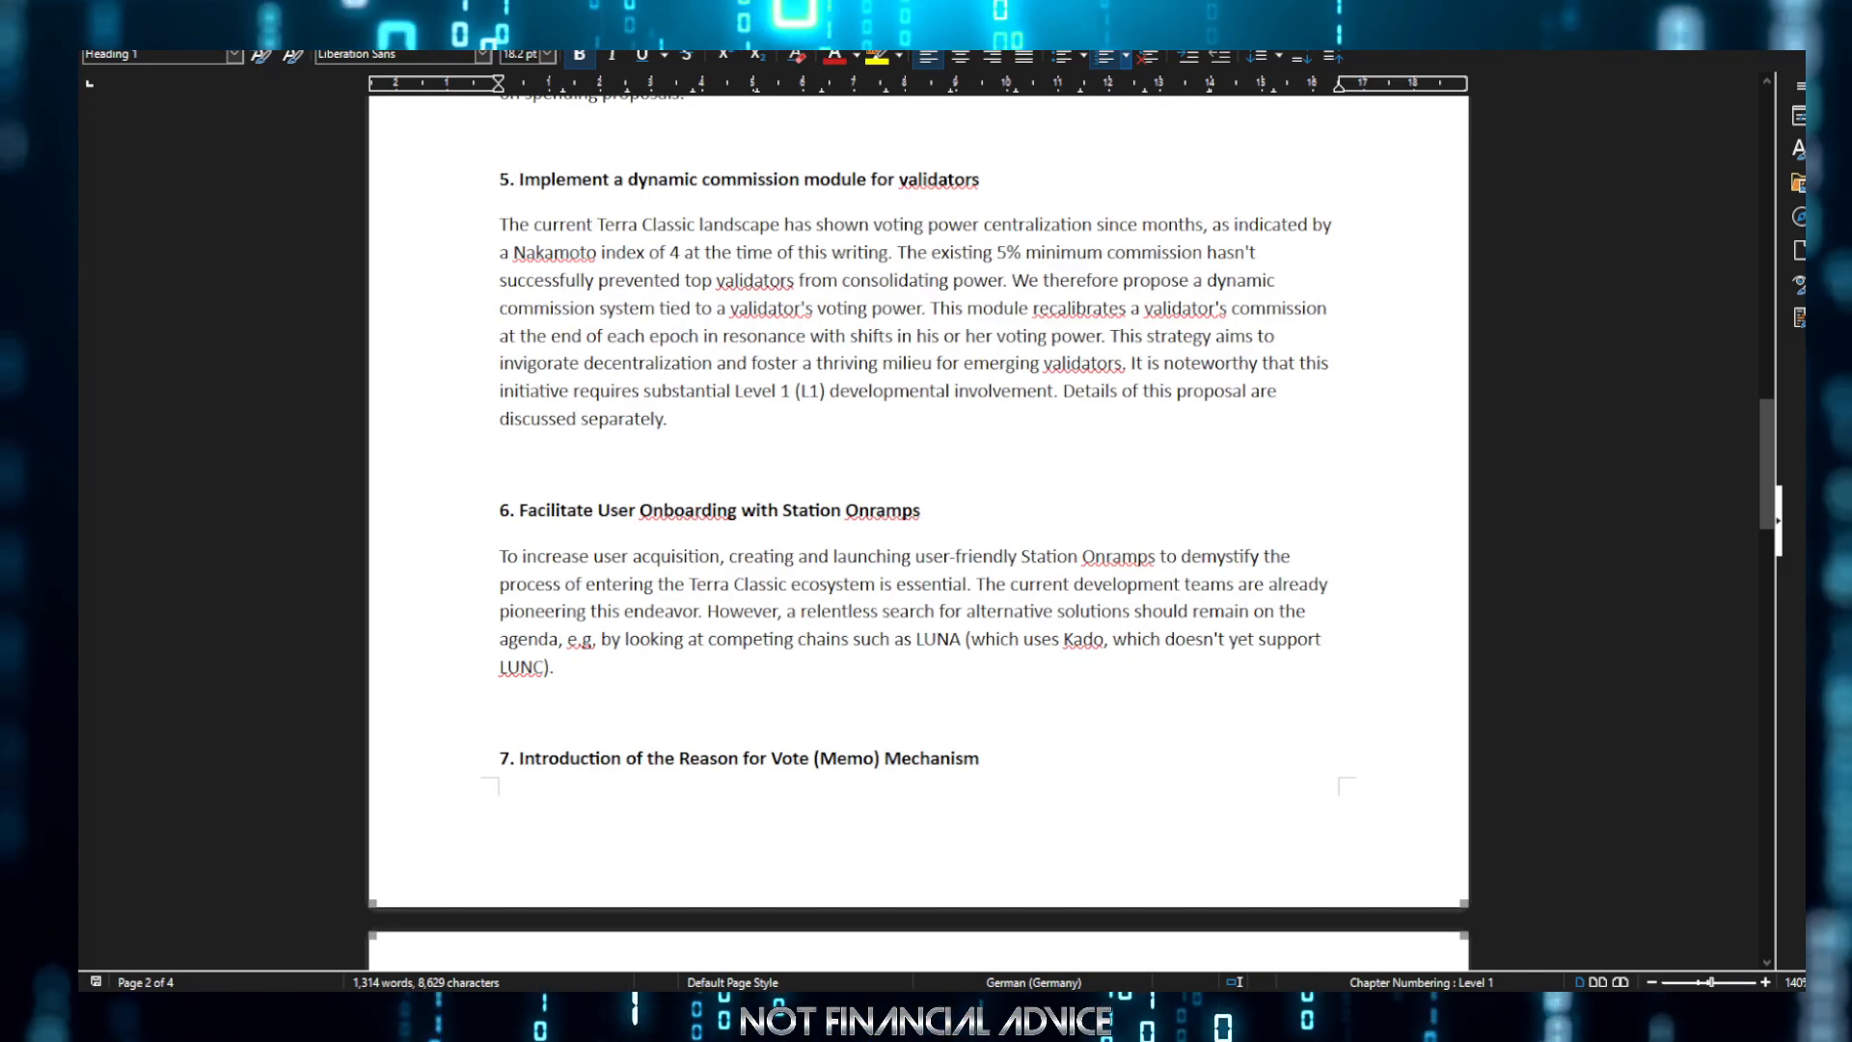
Step: Briefly select section 5's heading while reading it, then clear the selection
{"action": "left_click_drag", "start_coordinate": [1000, 176], "coordinate": [533, 165]}
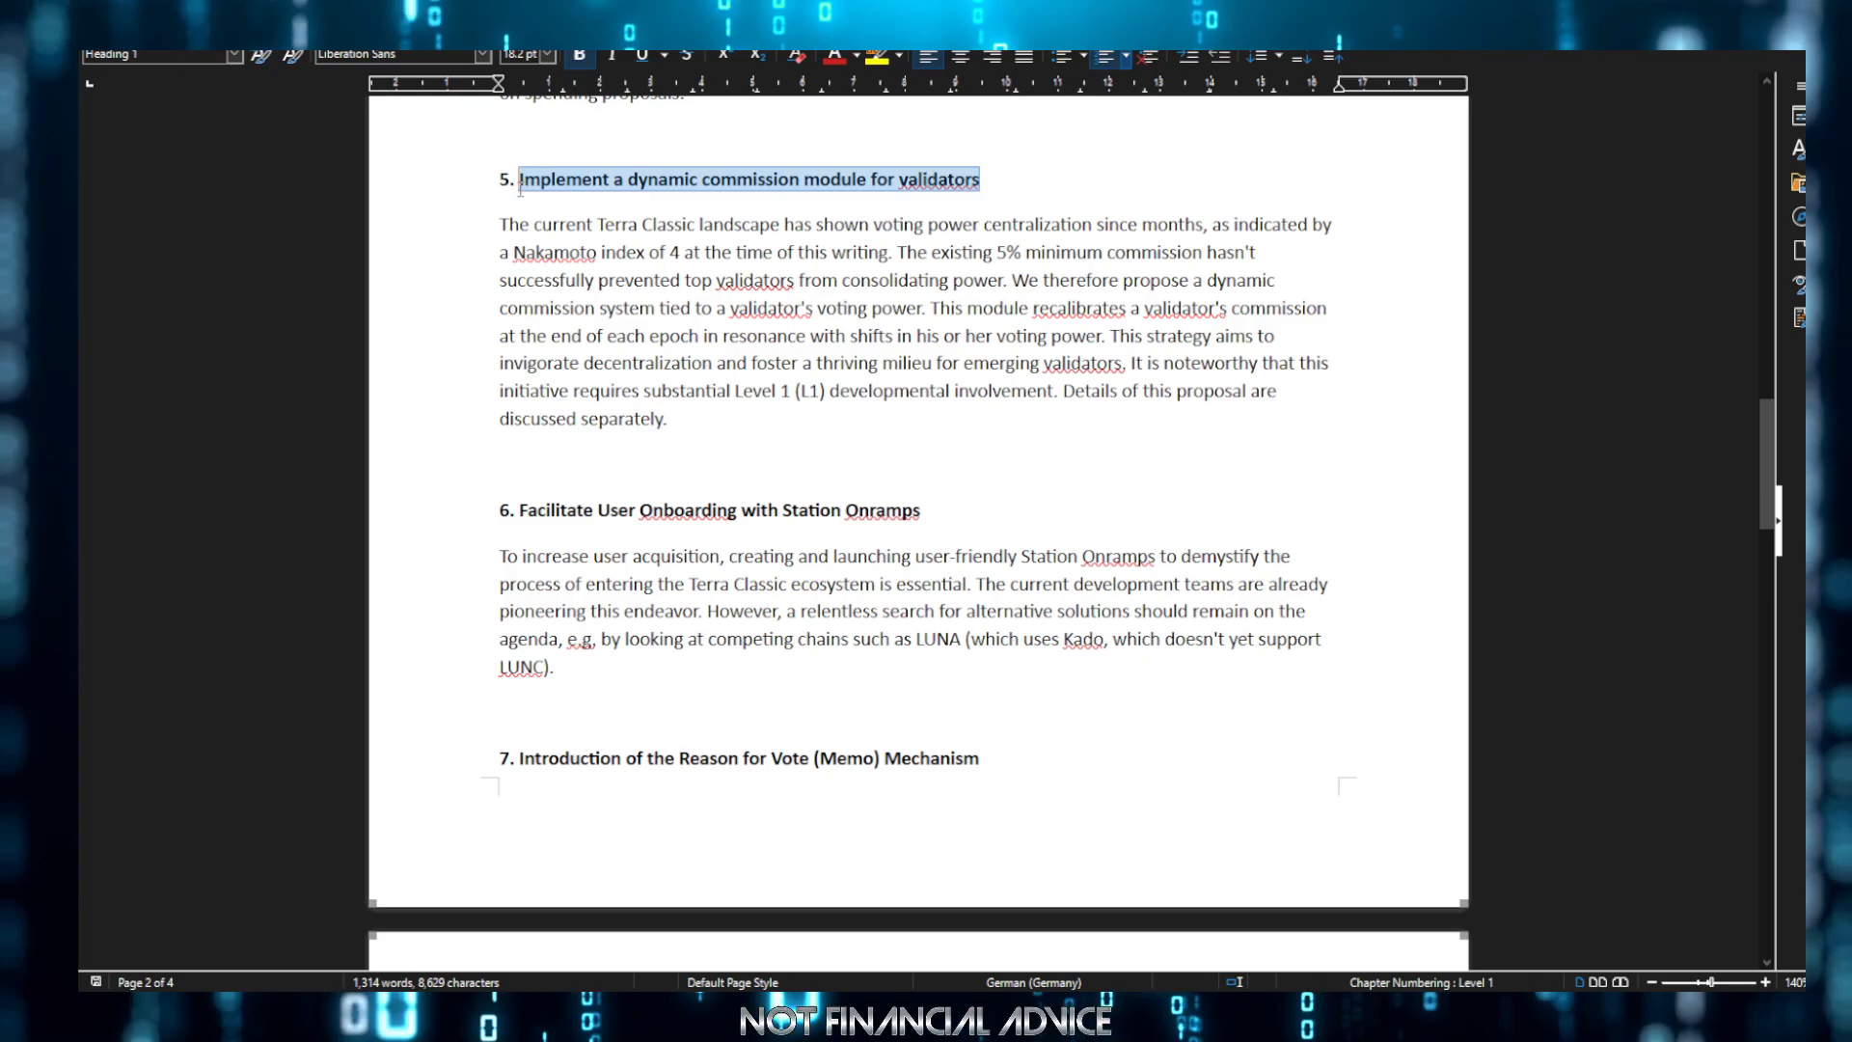
{"action": "left_click", "coordinate": [1384, 429]}
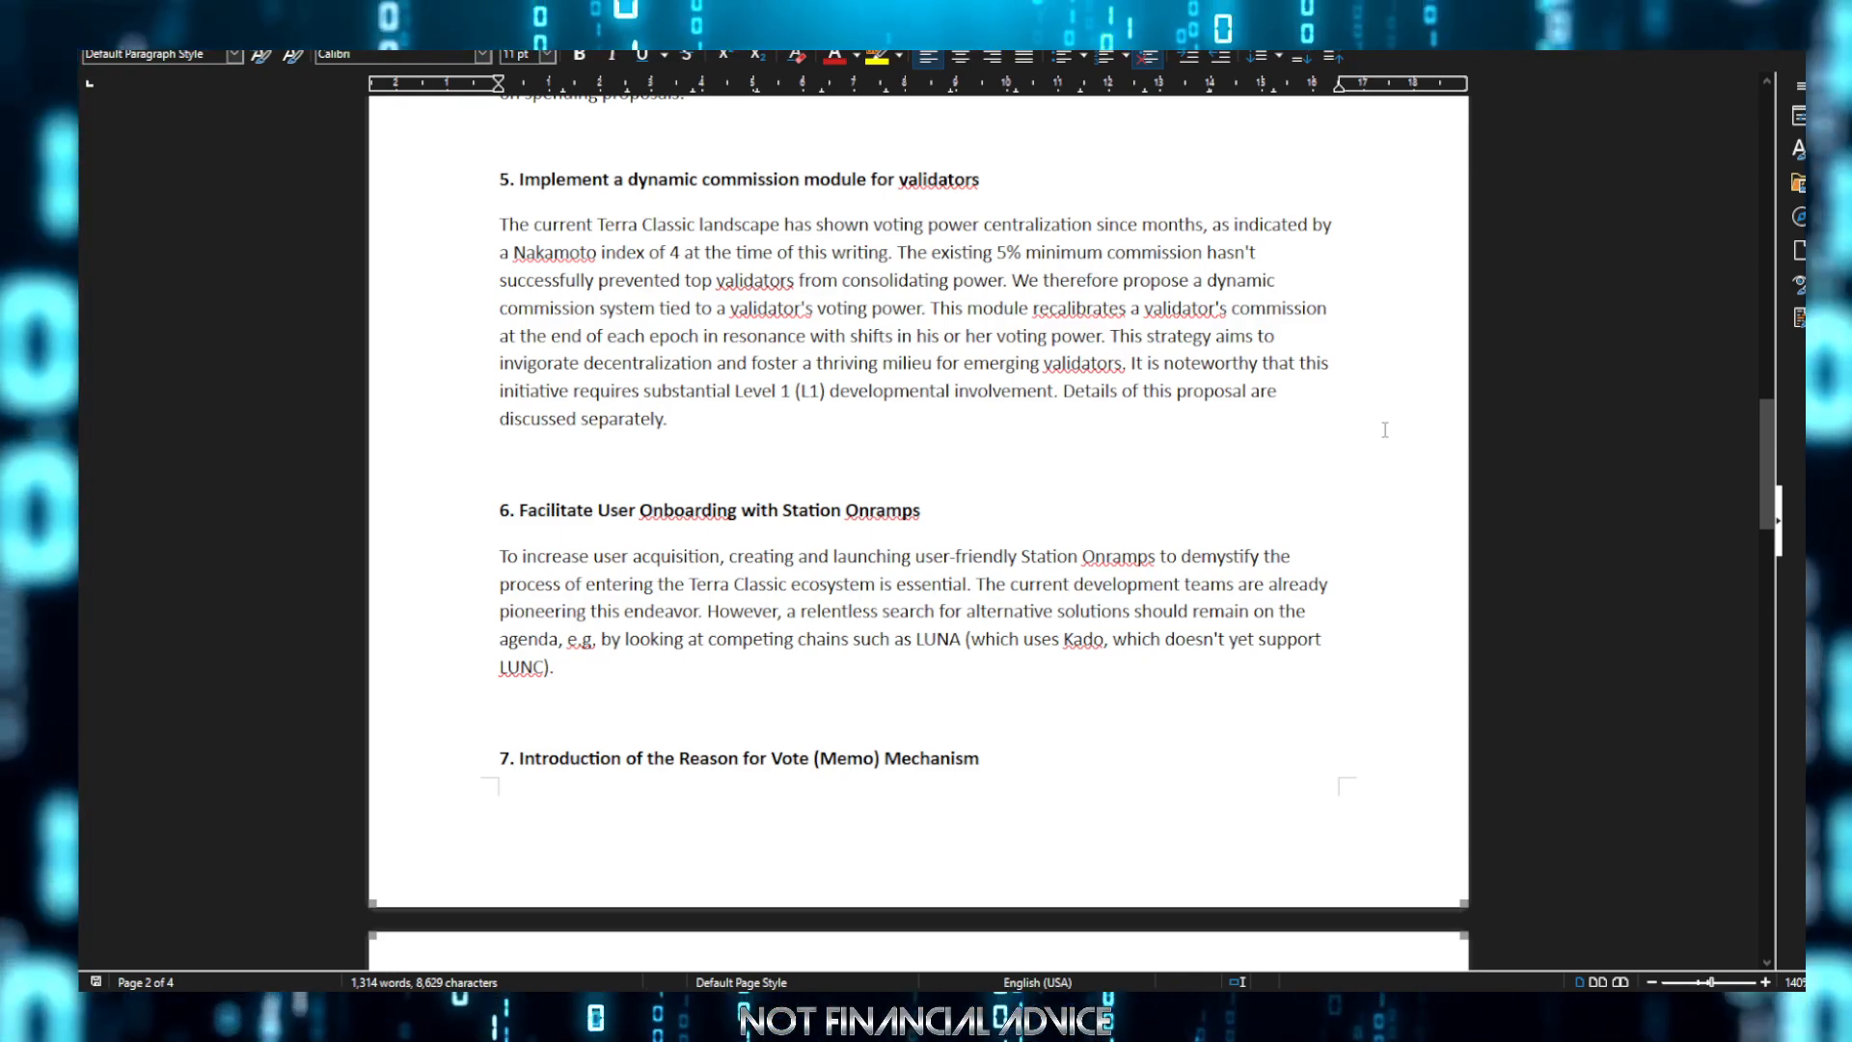
{"action": "scroll", "coordinate": [1384, 430], "scroll_direction": "down", "scroll_amount": 3}
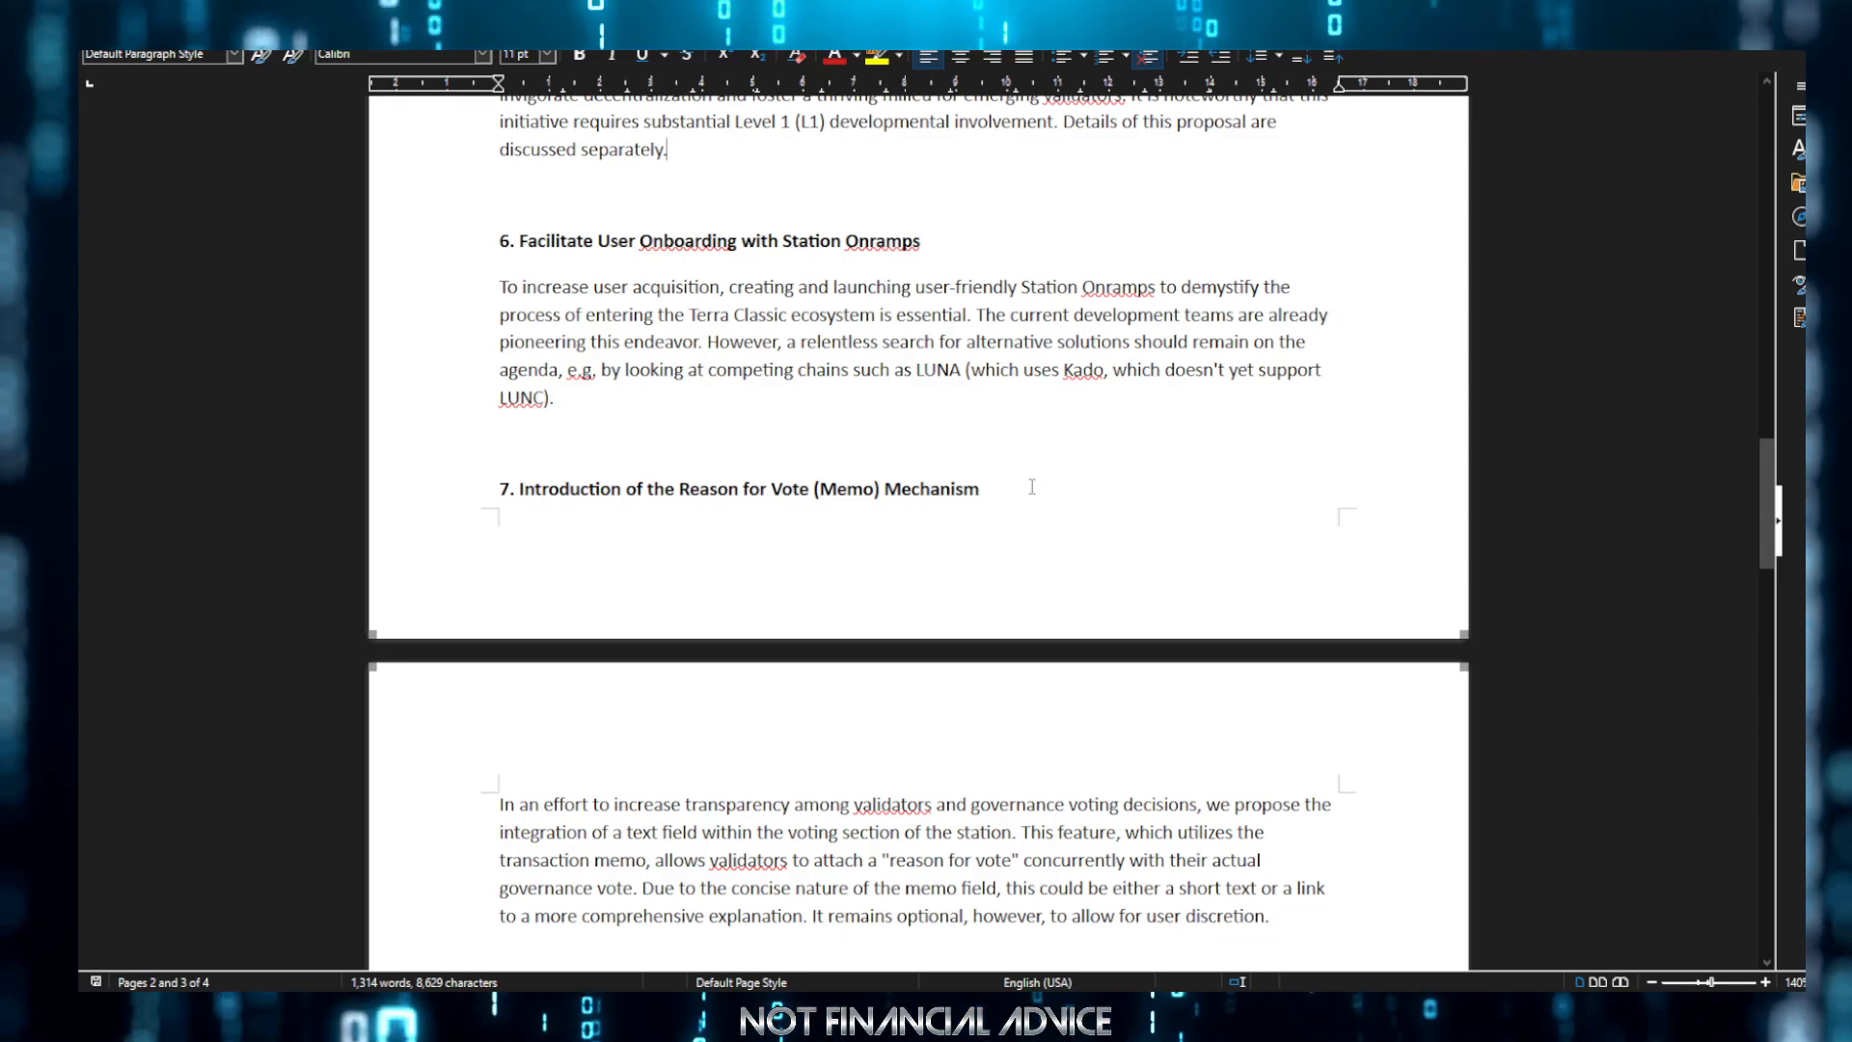
{"action": "scroll", "coordinate": [980, 420], "scroll_direction": "up", "scroll_amount": 1}
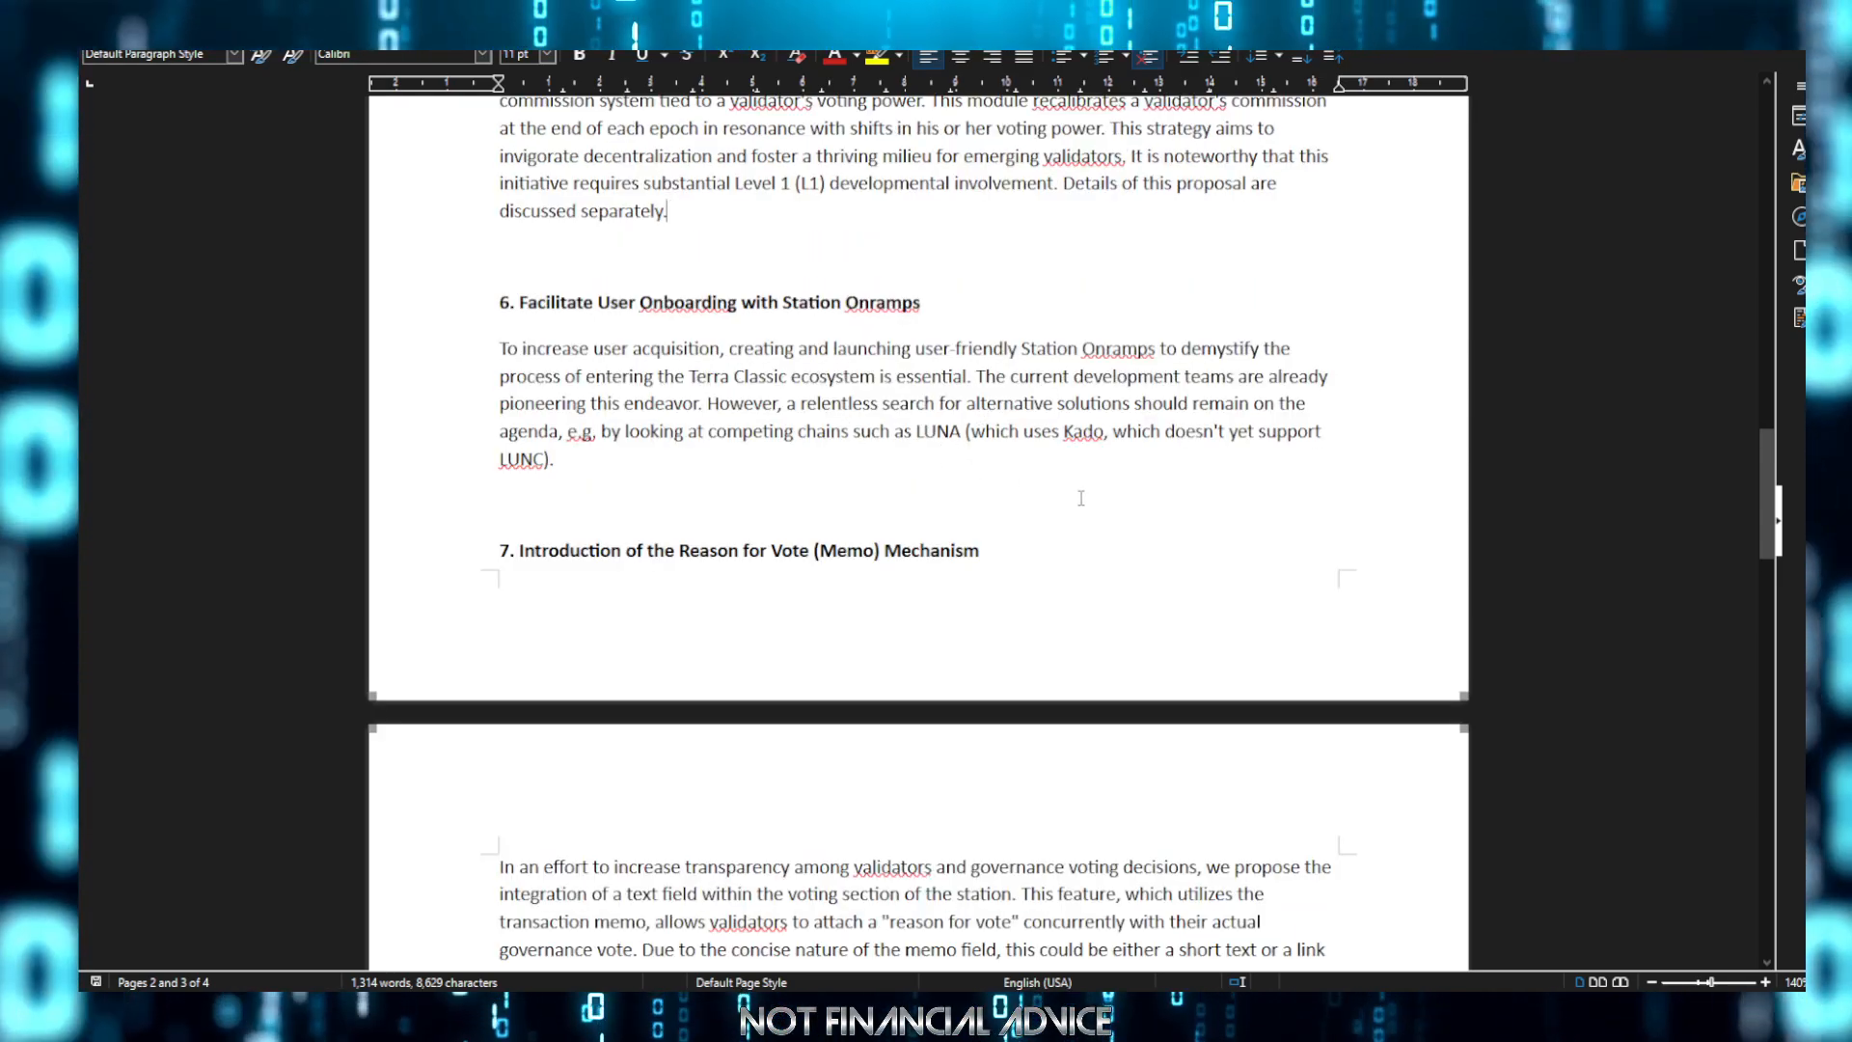
{"action": "scroll", "coordinate": [1081, 497], "scroll_direction": "down", "scroll_amount": 2}
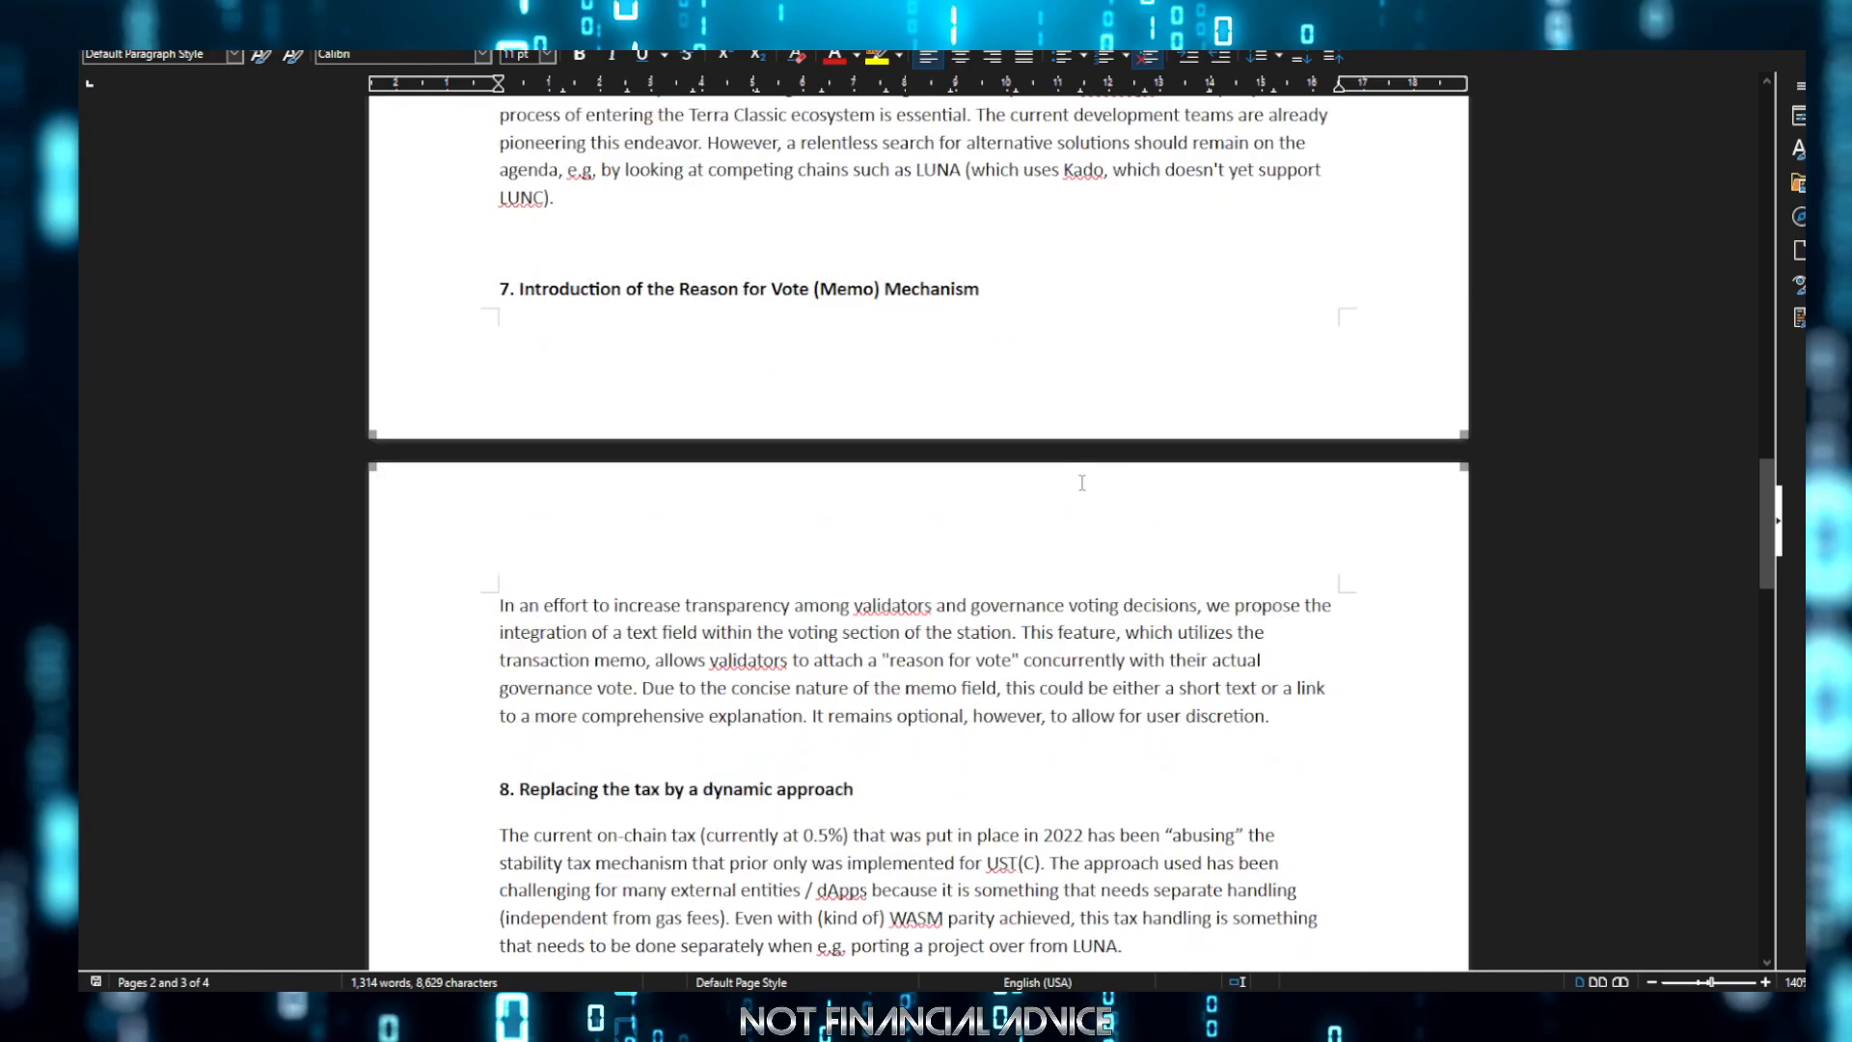
{"action": "scroll", "coordinate": [1078, 485], "scroll_direction": "down", "scroll_amount": 4}
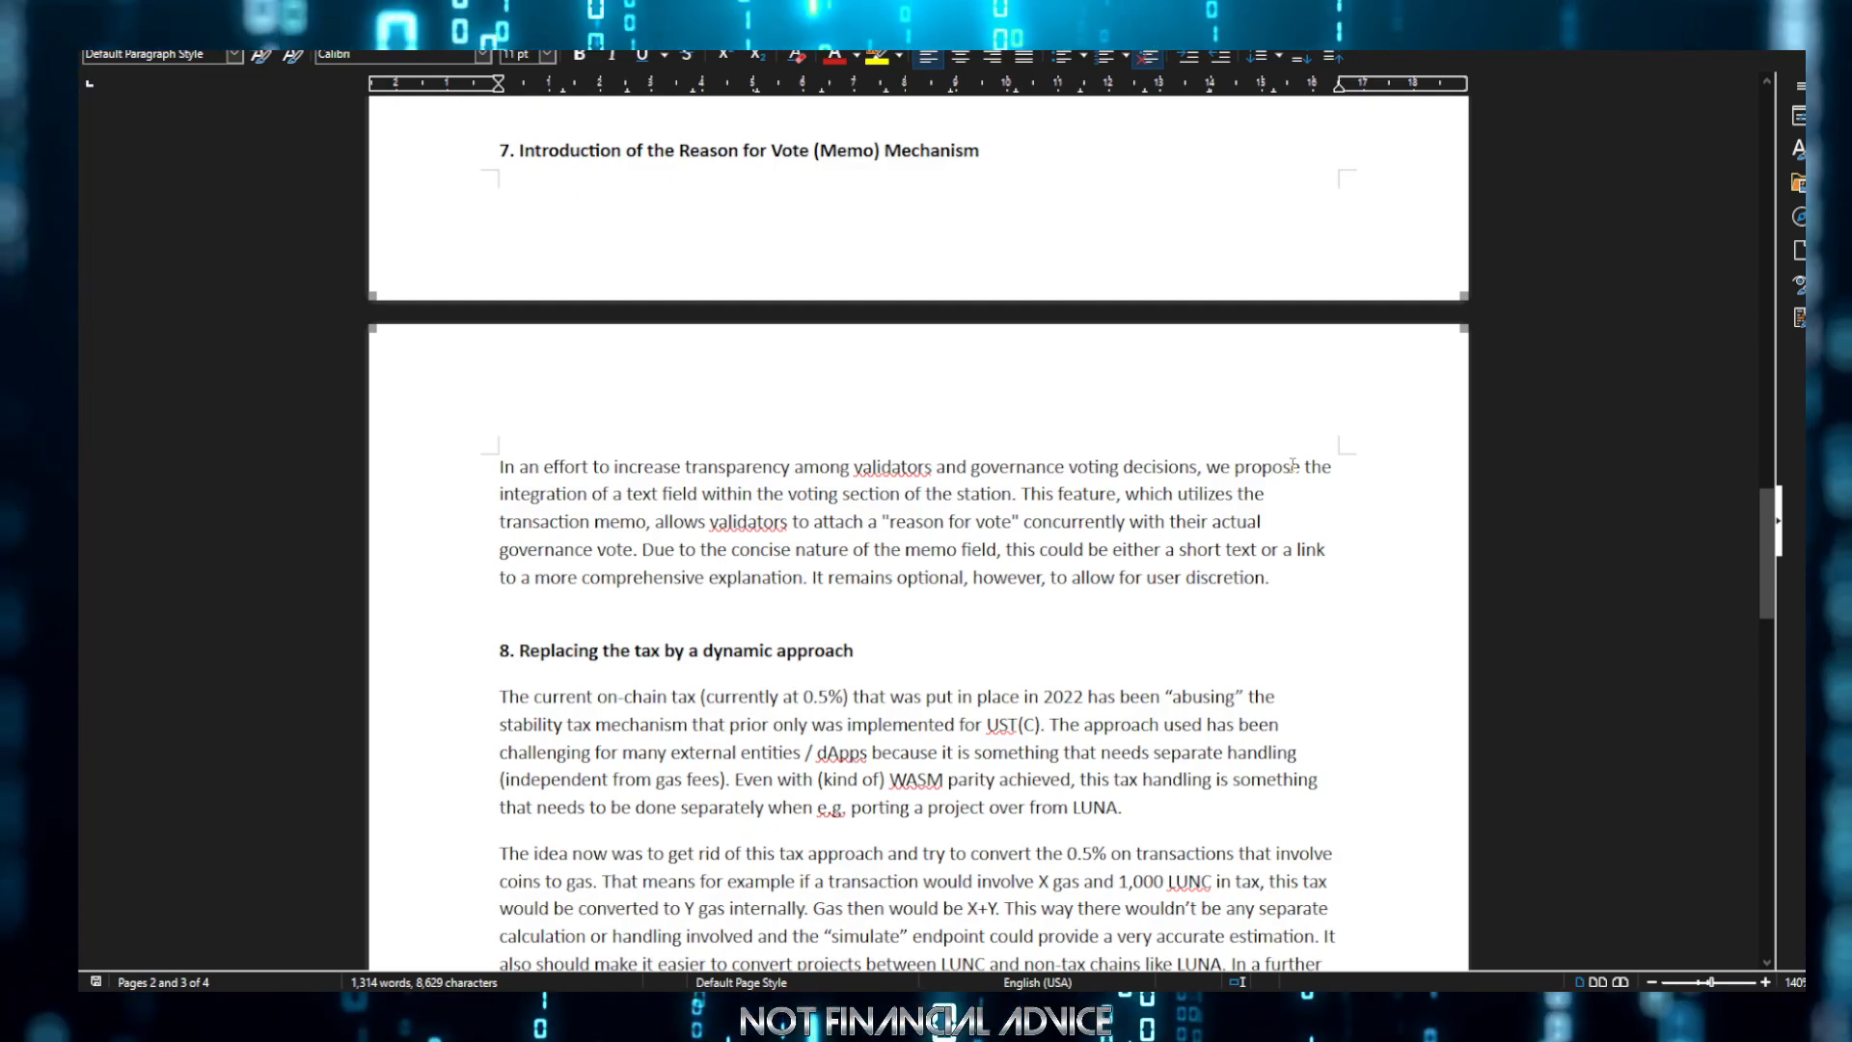
{"action": "scroll", "coordinate": [695, 709], "scroll_direction": "down", "scroll_amount": 2}
{"action": "scroll", "coordinate": [696, 709], "scroll_direction": "down", "scroll_amount": 2}
{"action": "scroll", "coordinate": [695, 709], "scroll_direction": "down", "scroll_amount": 2}
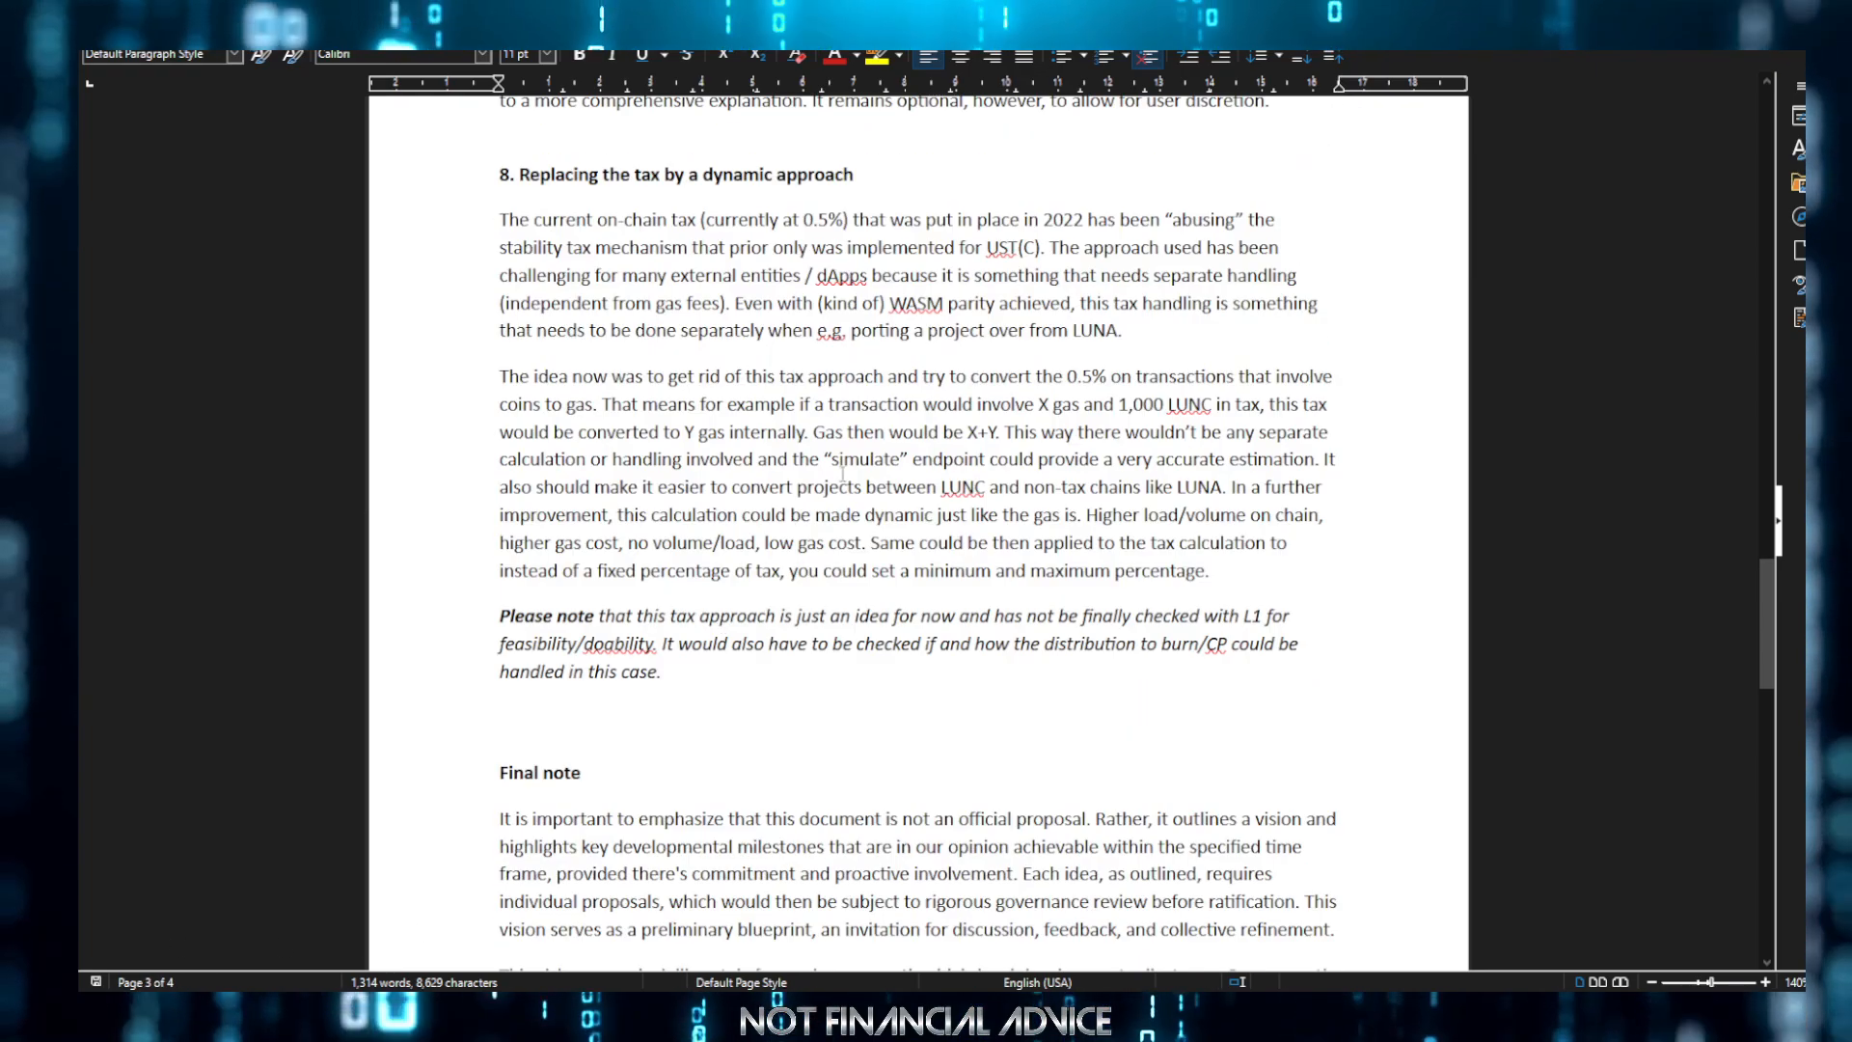
{"action": "scroll", "coordinate": [868, 579], "scroll_direction": "up", "scroll_amount": 6}
{"action": "scroll", "coordinate": [1157, 463], "scroll_direction": "down", "scroll_amount": 2}
{"action": "scroll", "coordinate": [1311, 425], "scroll_direction": "down", "scroll_amount": 2}
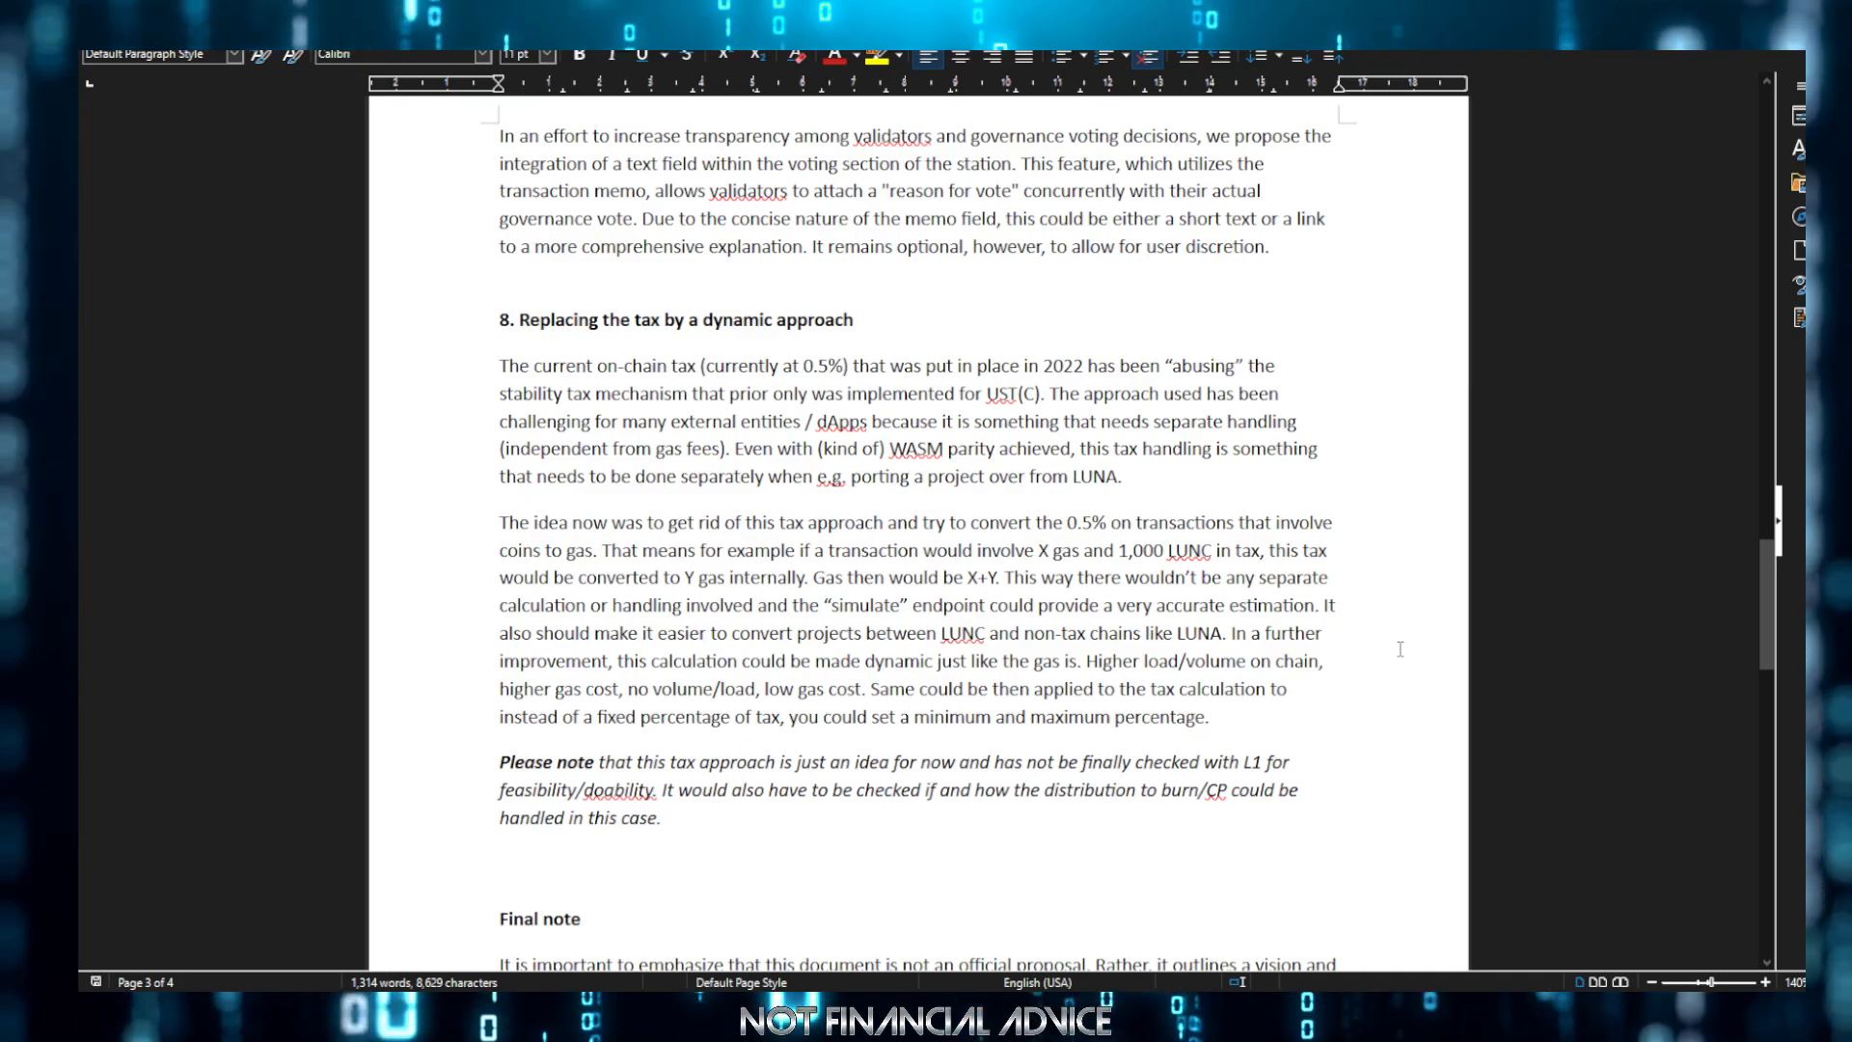
{"action": "scroll", "coordinate": [1076, 452], "scroll_direction": "down", "scroll_amount": 5}
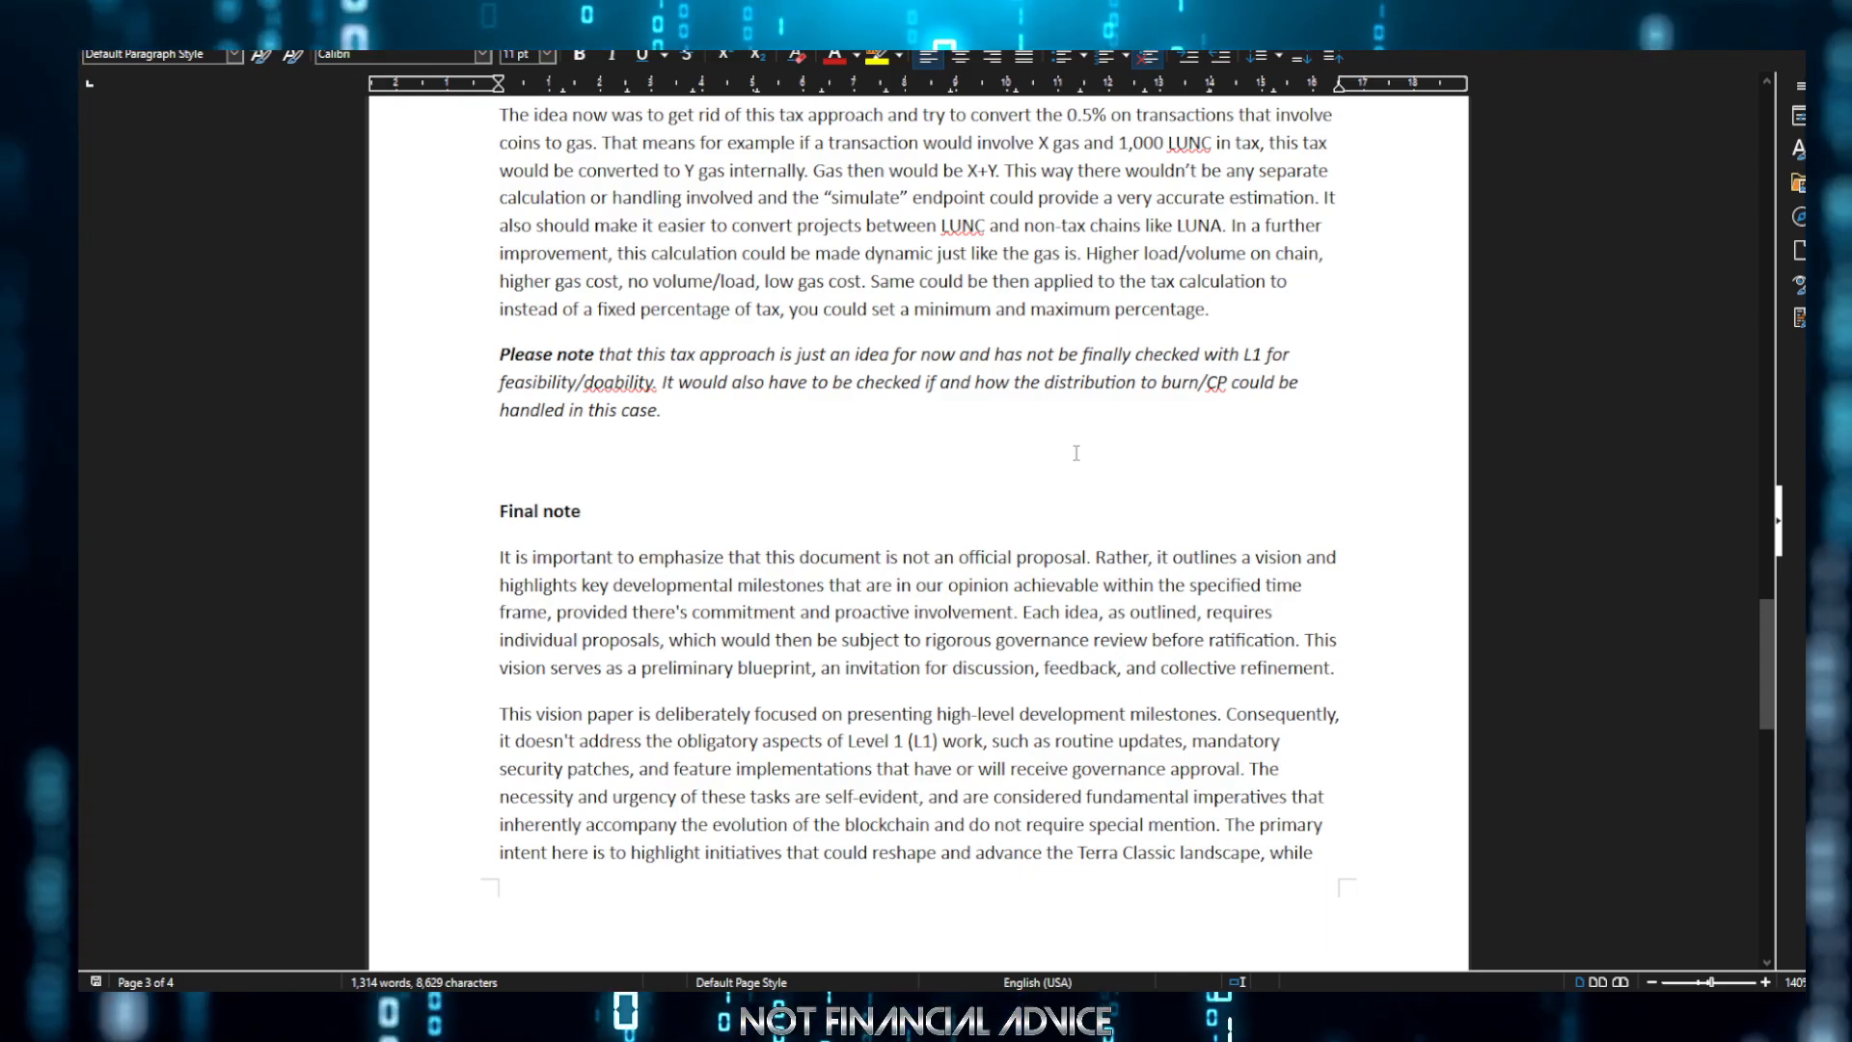
{"action": "scroll", "coordinate": [1076, 453], "scroll_direction": "up", "scroll_amount": 5}
{"action": "scroll", "coordinate": [1085, 449], "scroll_direction": "up", "scroll_amount": 5}
{"action": "scroll", "coordinate": [1096, 447], "scroll_direction": "up", "scroll_amount": 5}
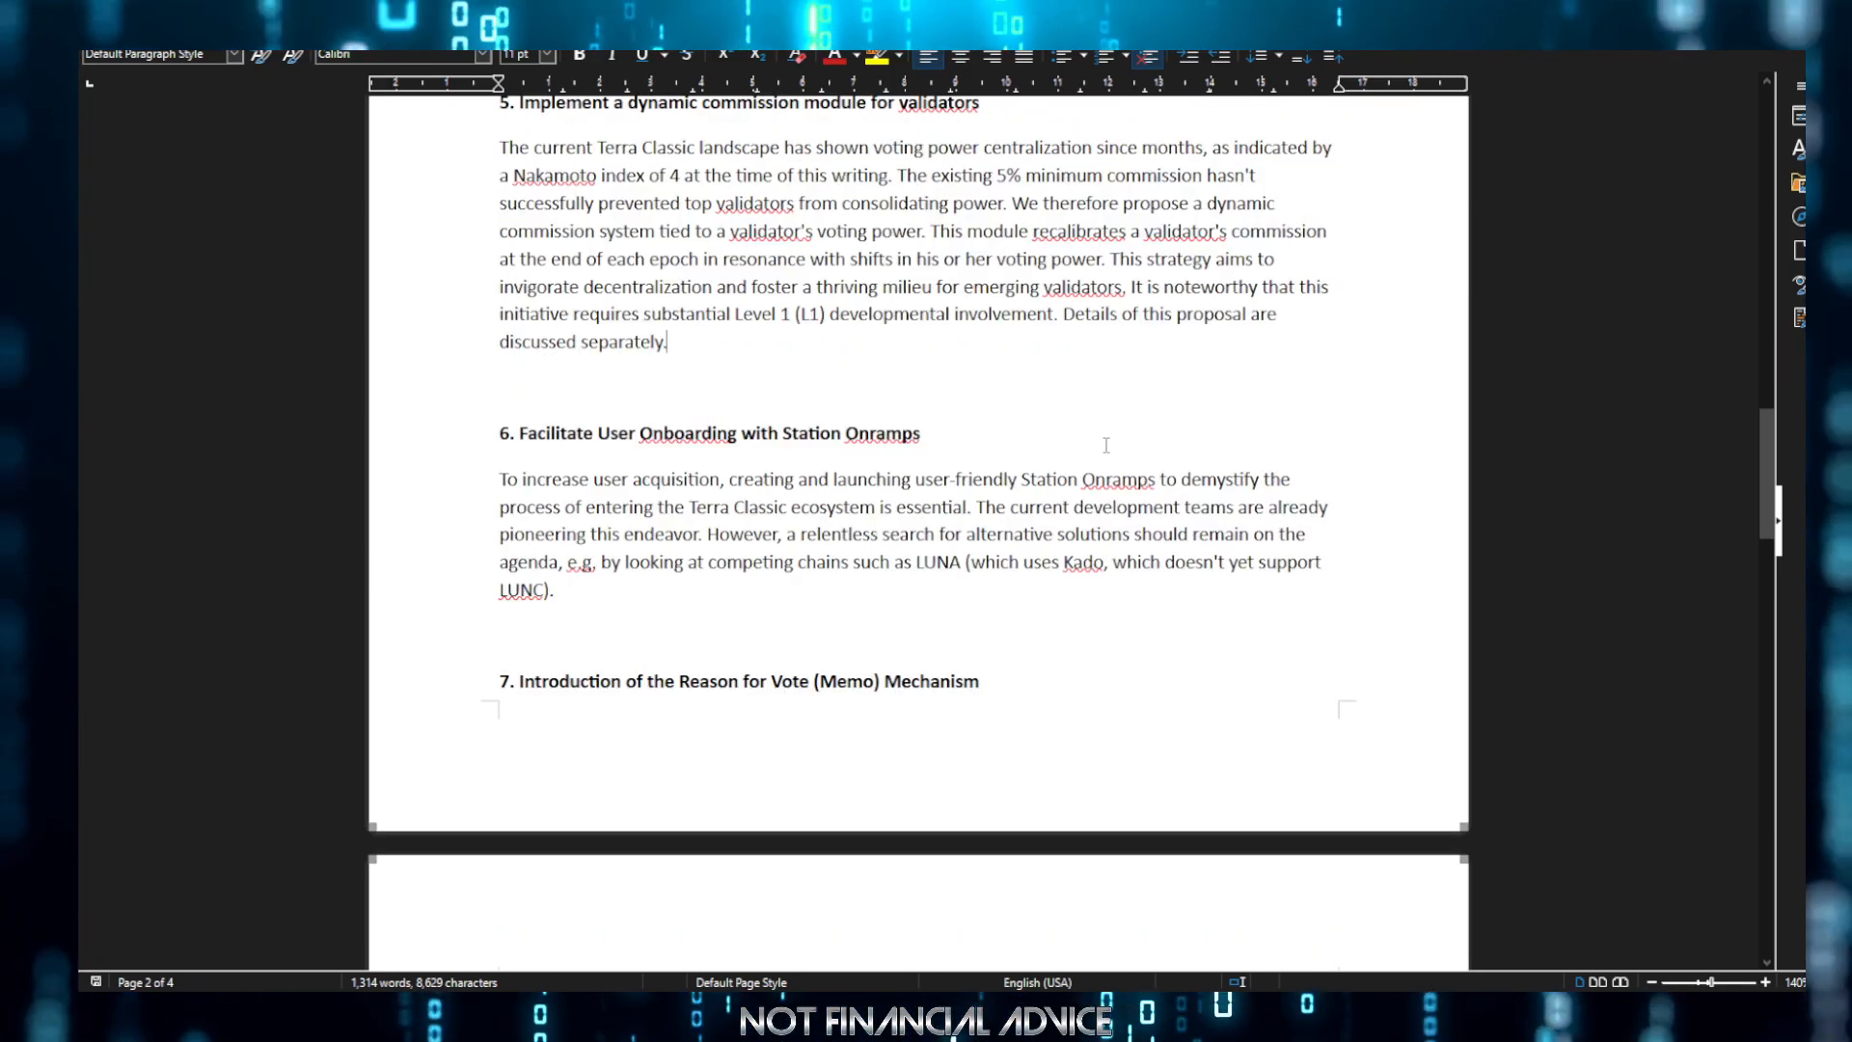
{"action": "scroll", "coordinate": [1107, 444], "scroll_direction": "up", "scroll_amount": 5}
{"action": "scroll", "coordinate": [1105, 444], "scroll_direction": "up", "scroll_amount": 3}
{"action": "scroll", "coordinate": [1123, 437], "scroll_direction": "up", "scroll_amount": 5}
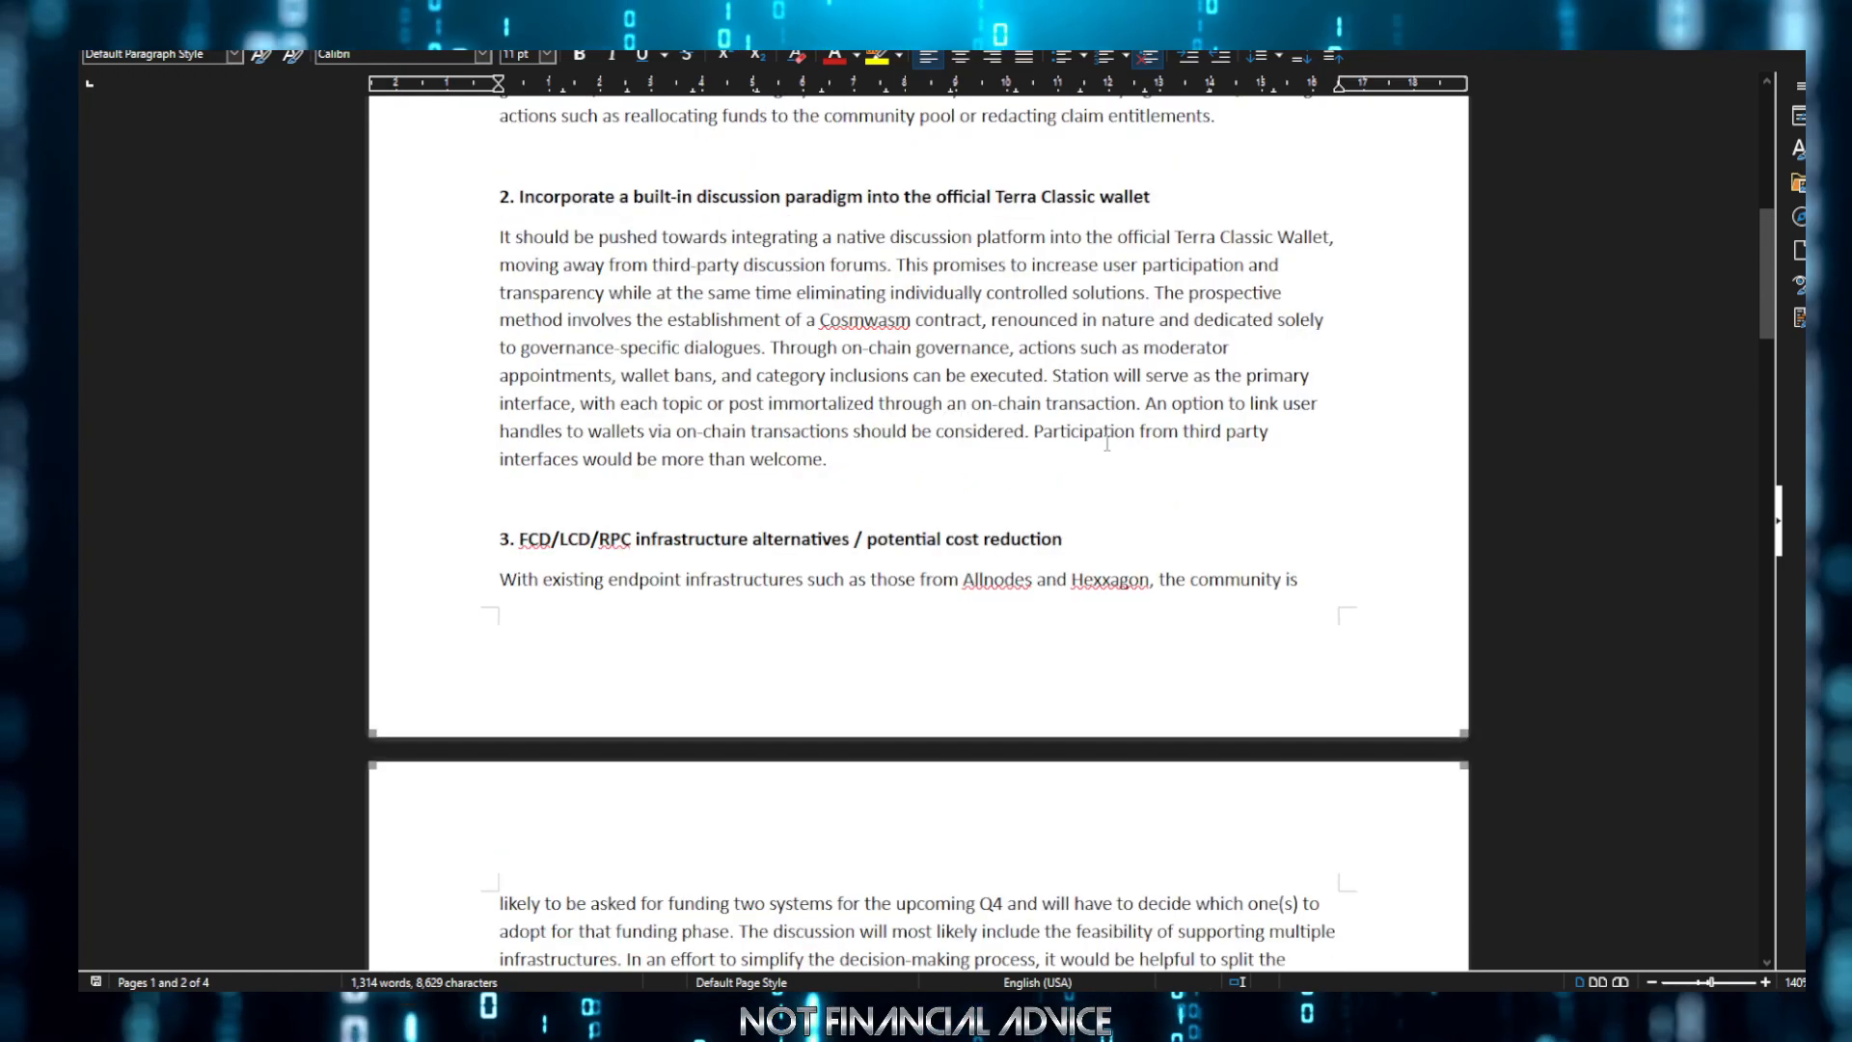
{"action": "scroll", "coordinate": [1143, 432], "scroll_direction": "up", "scroll_amount": 5}
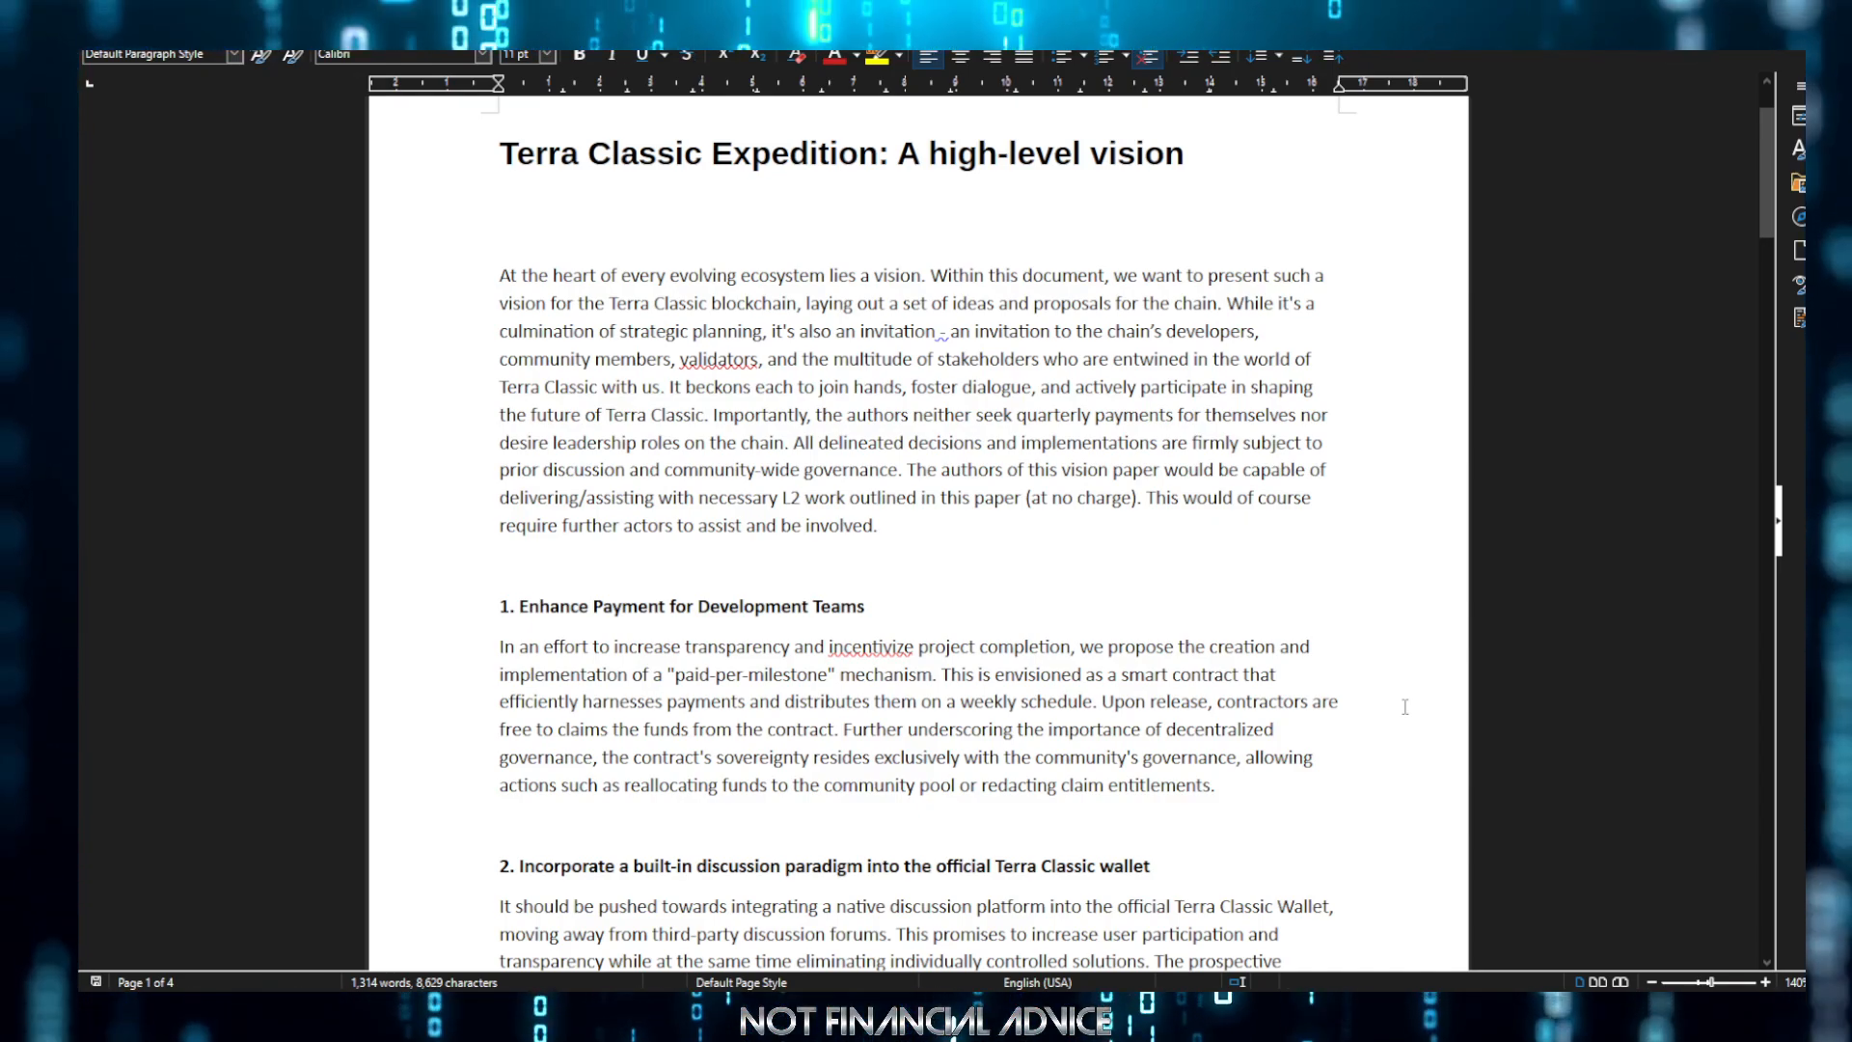
{"action": "scroll", "coordinate": [753, 611], "scroll_direction": "down", "scroll_amount": 3}
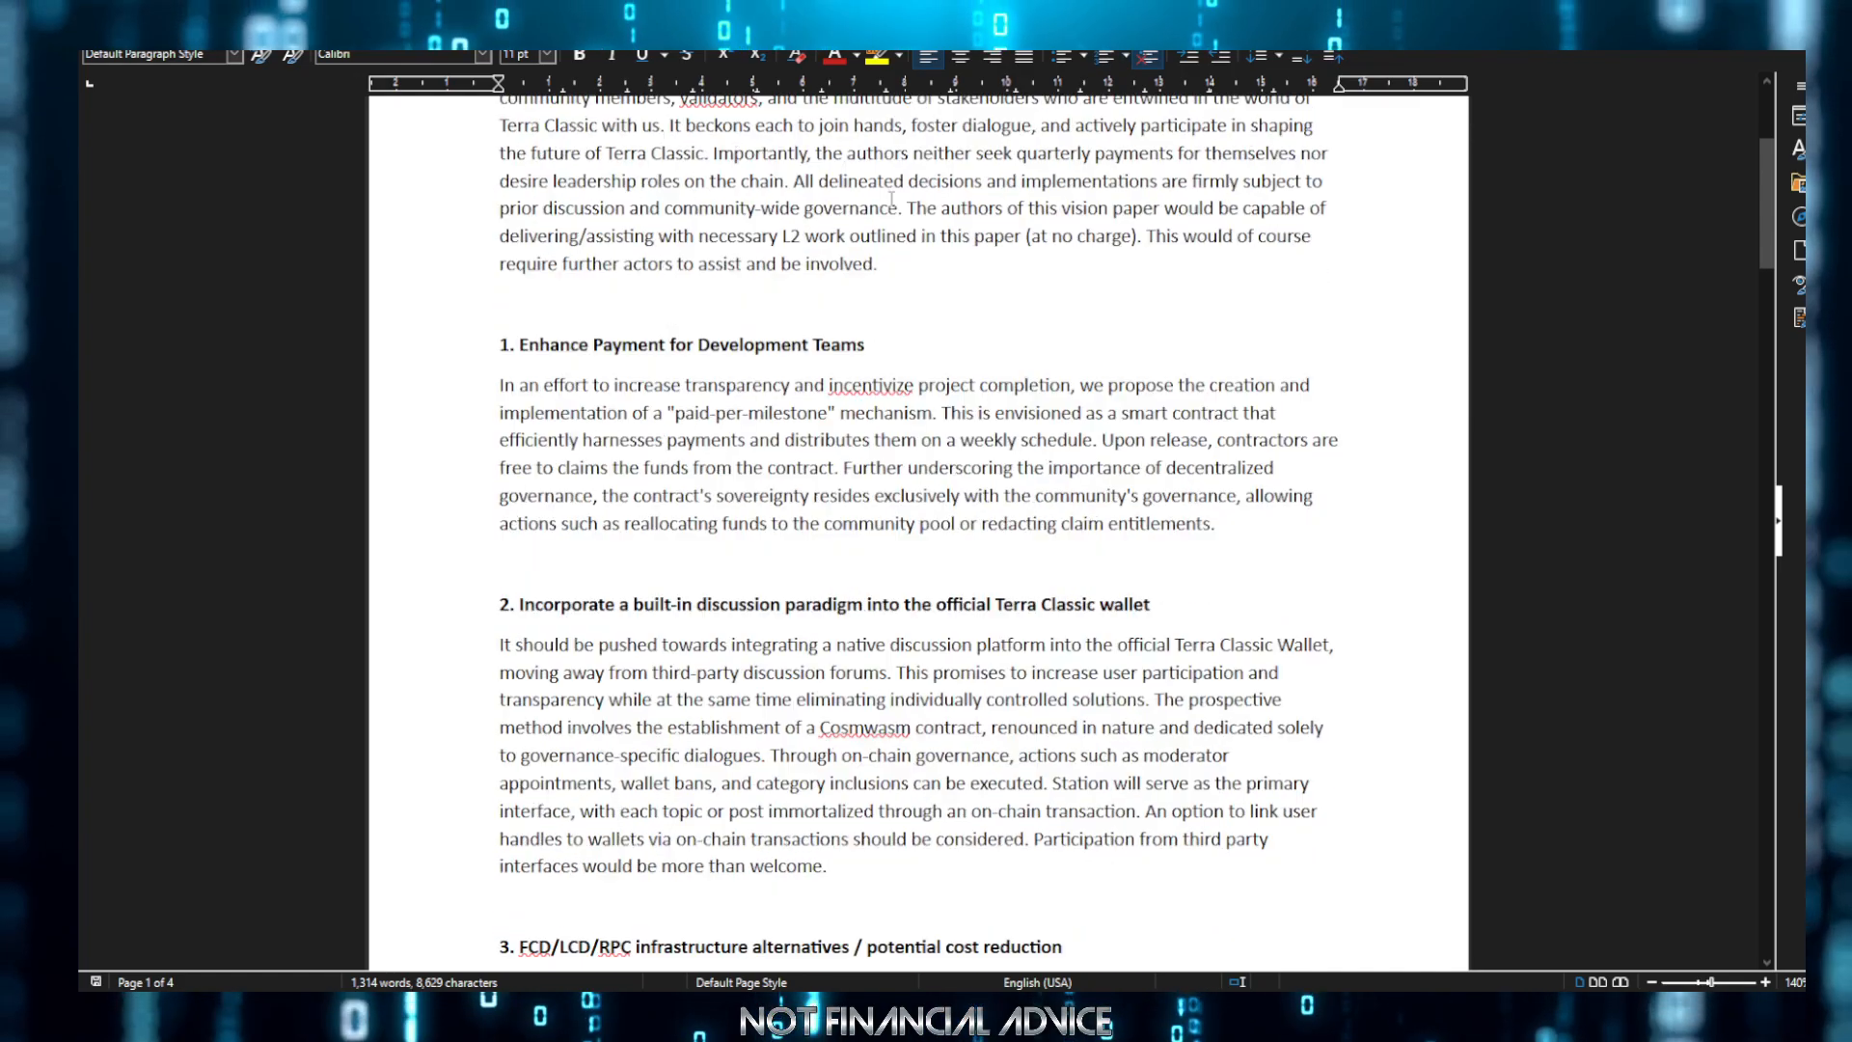
{"action": "scroll", "coordinate": [752, 608], "scroll_direction": "down", "scroll_amount": 2}
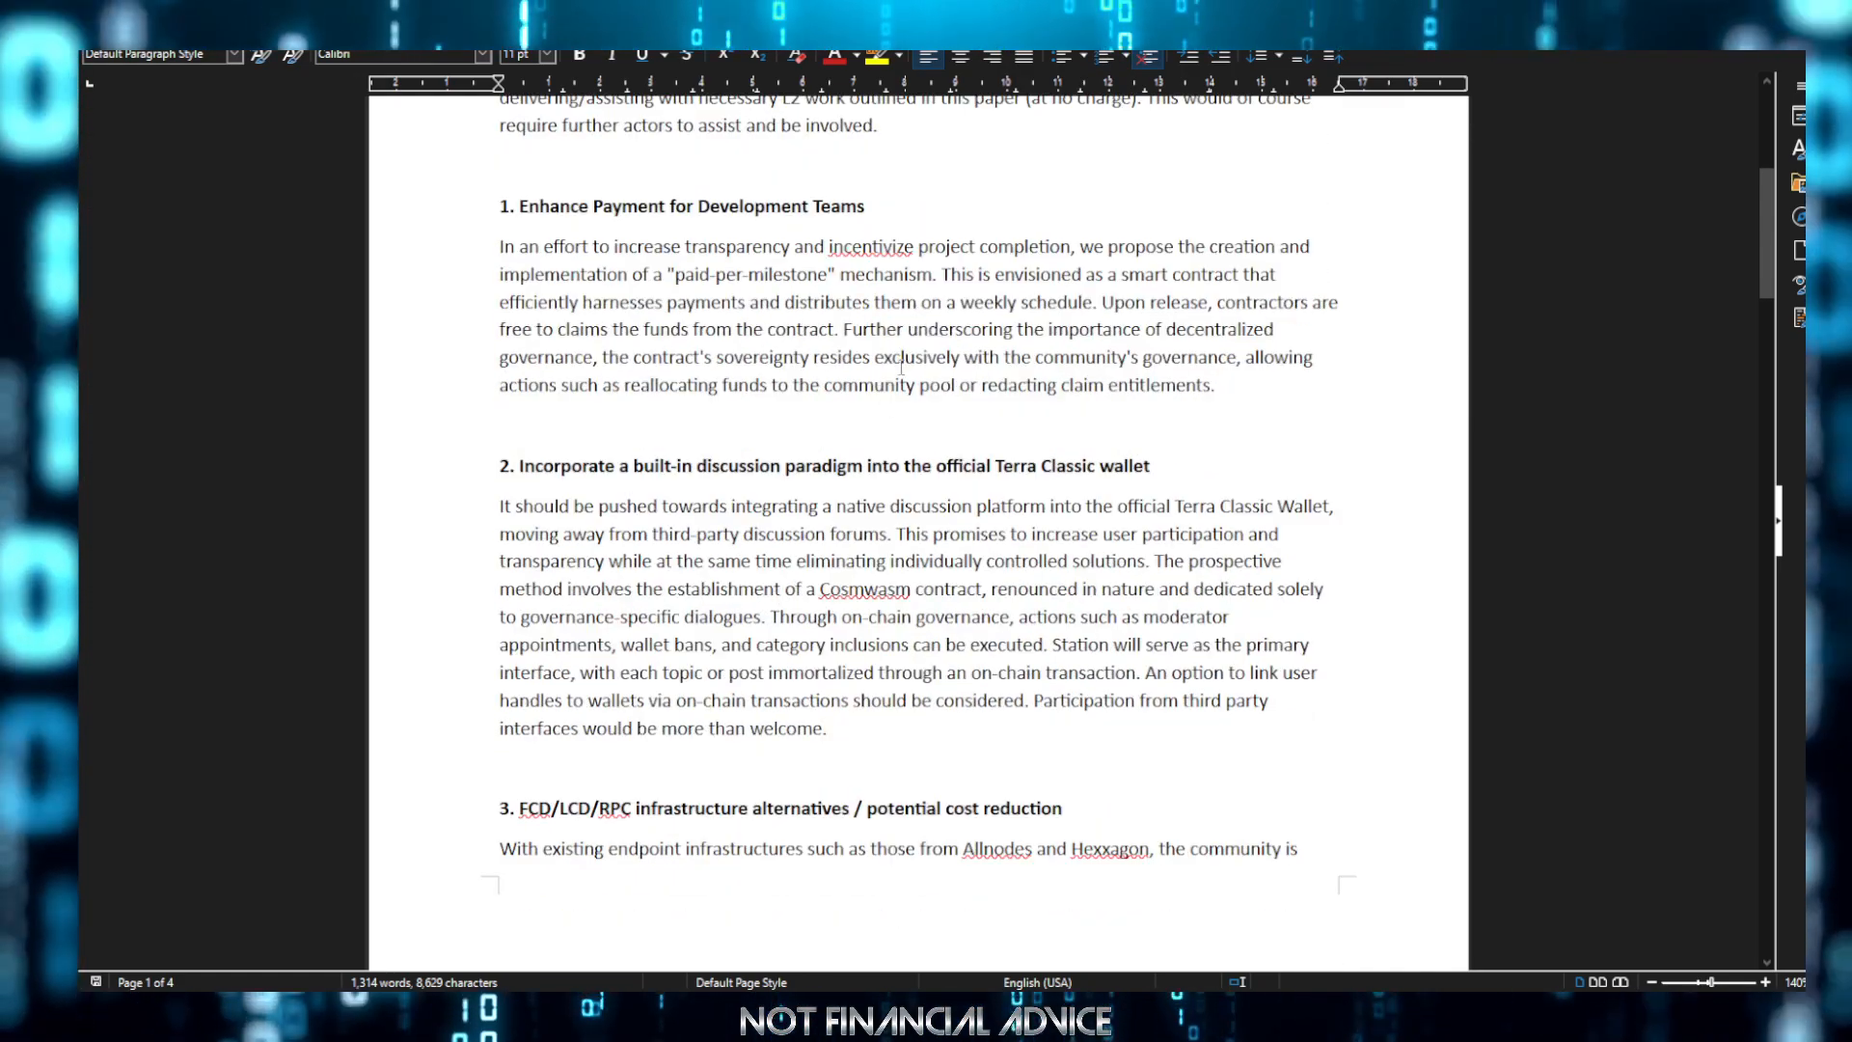
{"action": "scroll", "coordinate": [1023, 300], "scroll_direction": "down", "scroll_amount": 6}
{"action": "scroll", "coordinate": [1100, 333], "scroll_direction": "down", "scroll_amount": 3}
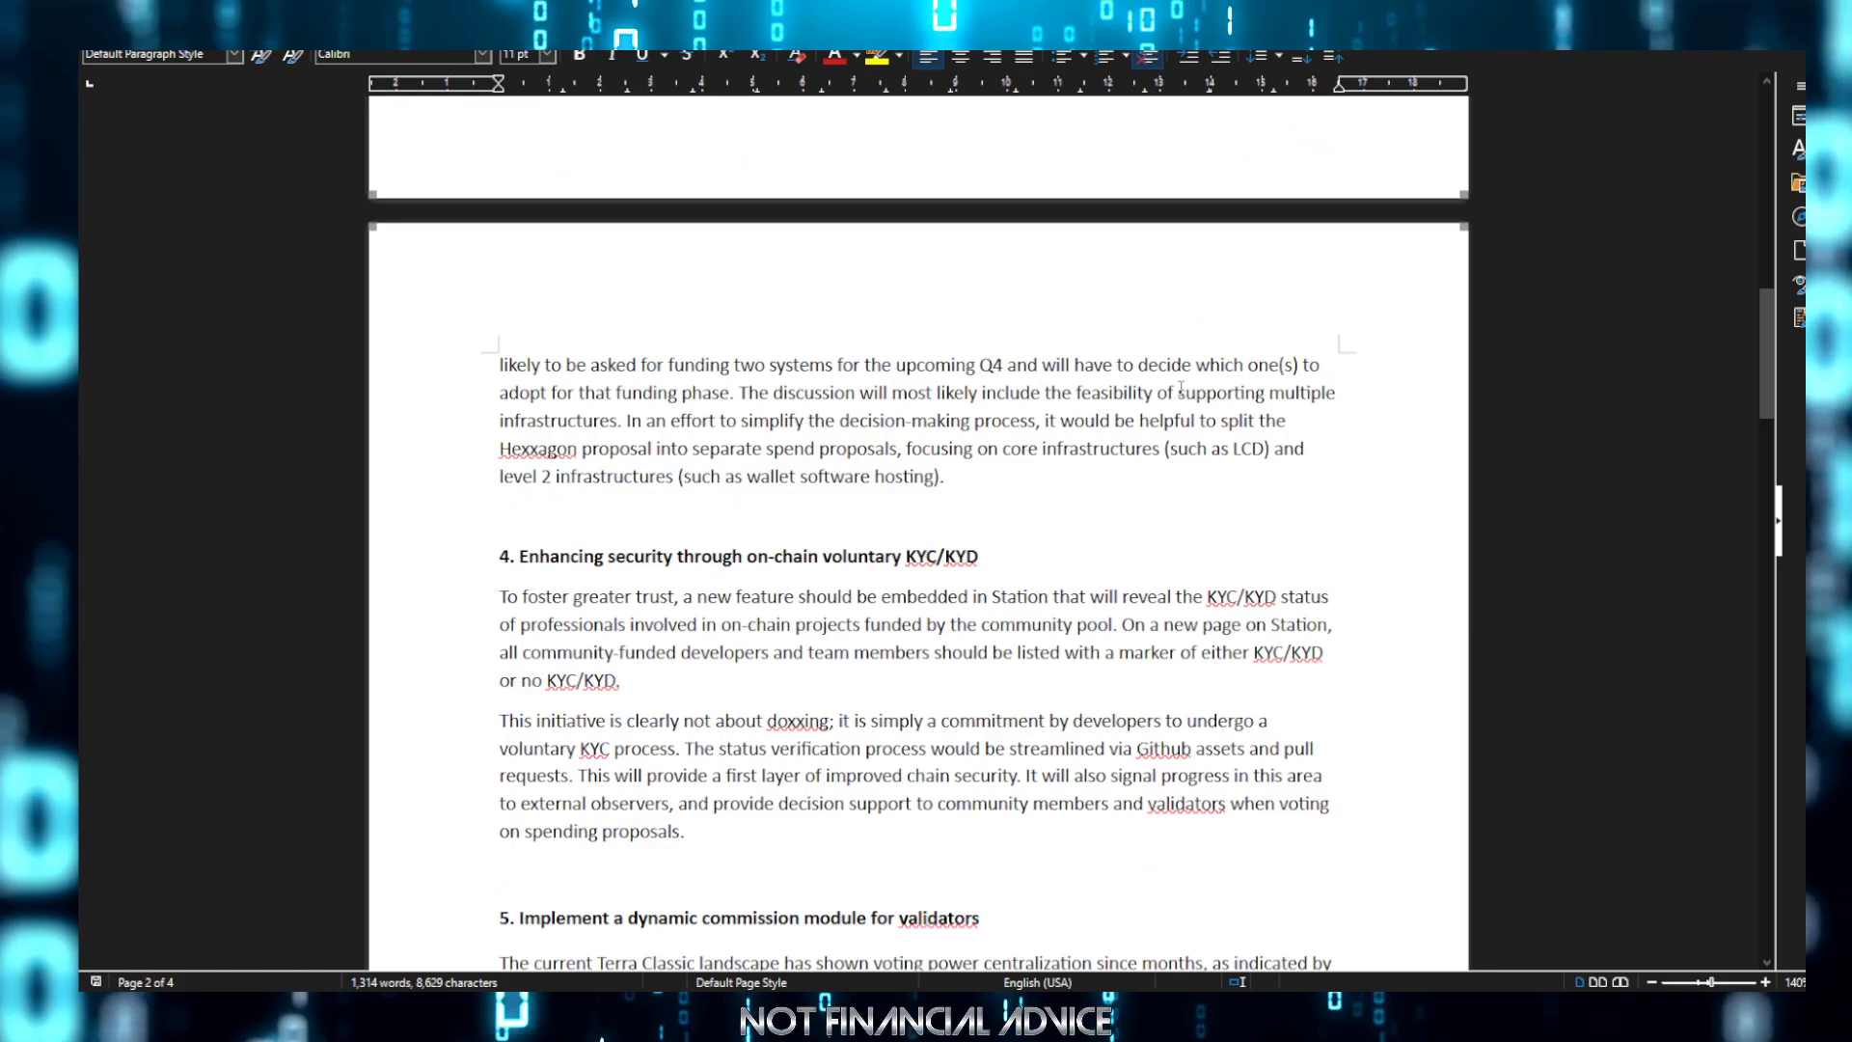
{"action": "scroll", "coordinate": [1061, 490], "scroll_direction": "down", "scroll_amount": 5}
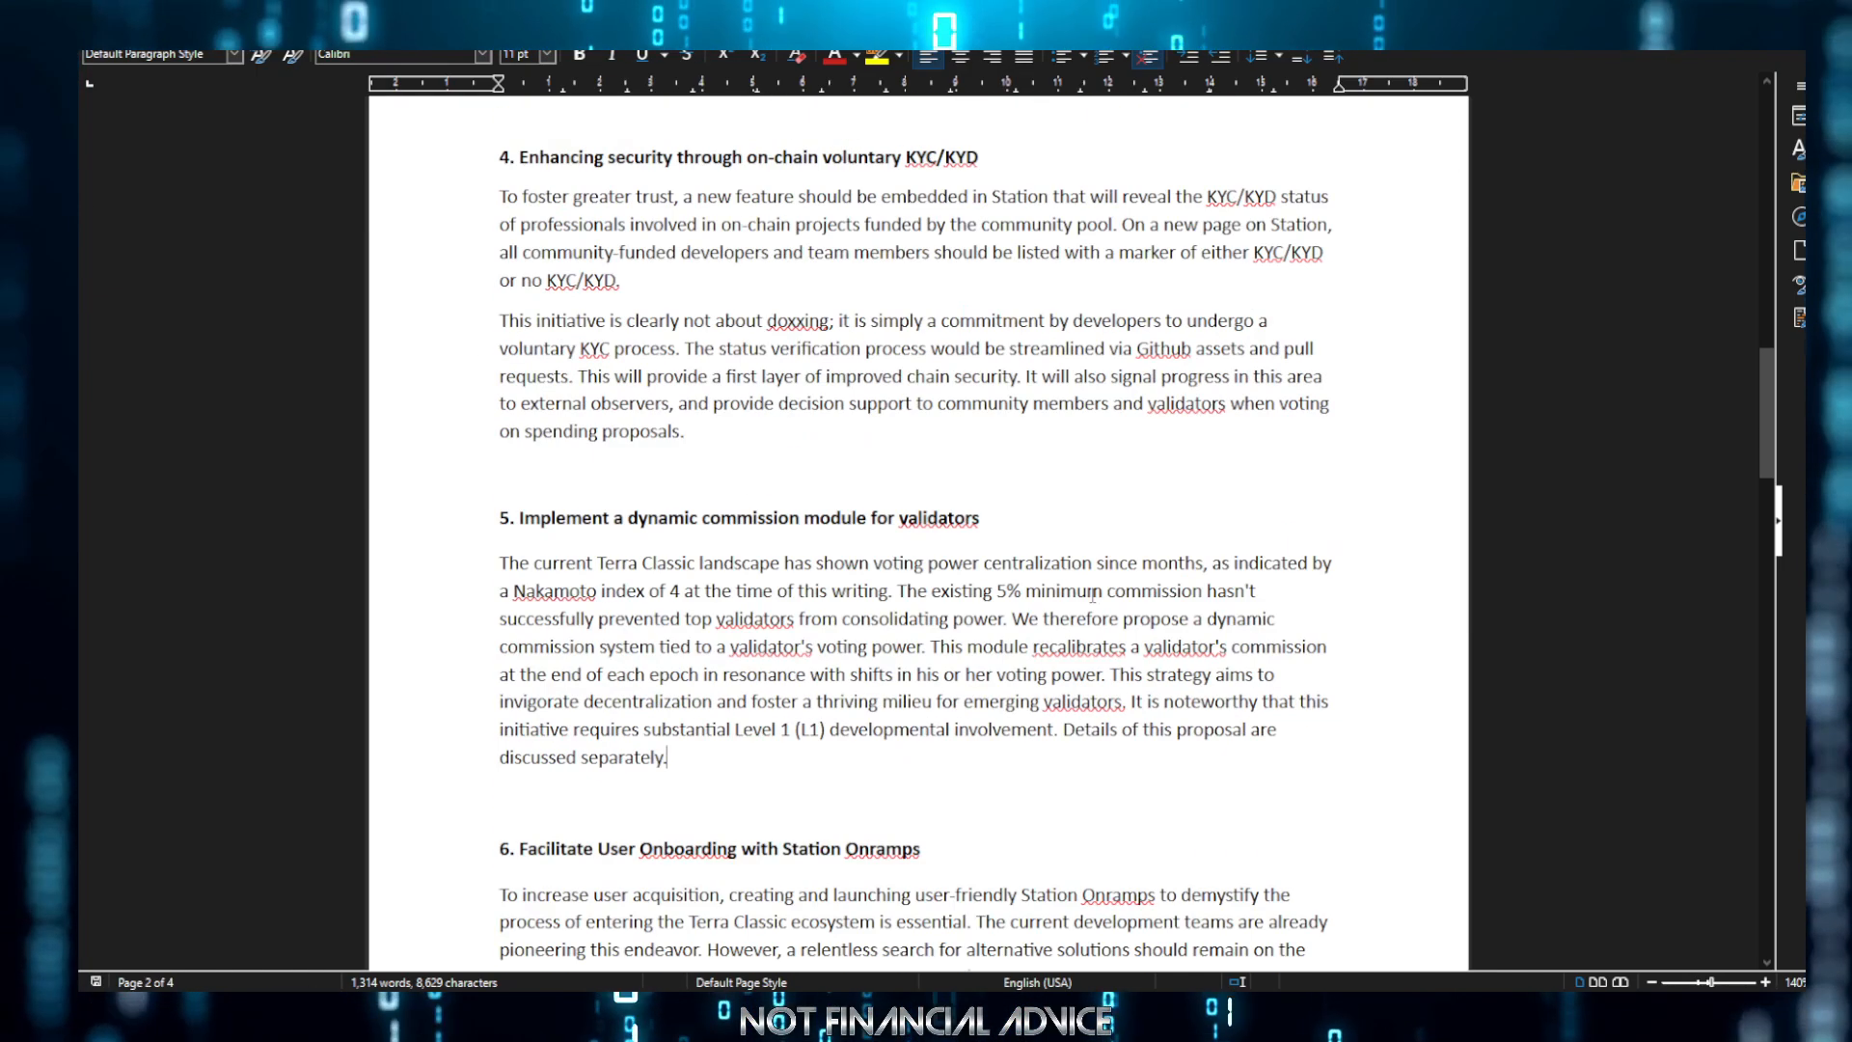
Step: Select section 5's heading and its dynamic commission paragraph in one drag
{"action": "left_click_drag", "start_coordinate": [723, 799], "coordinate": [475, 510]}
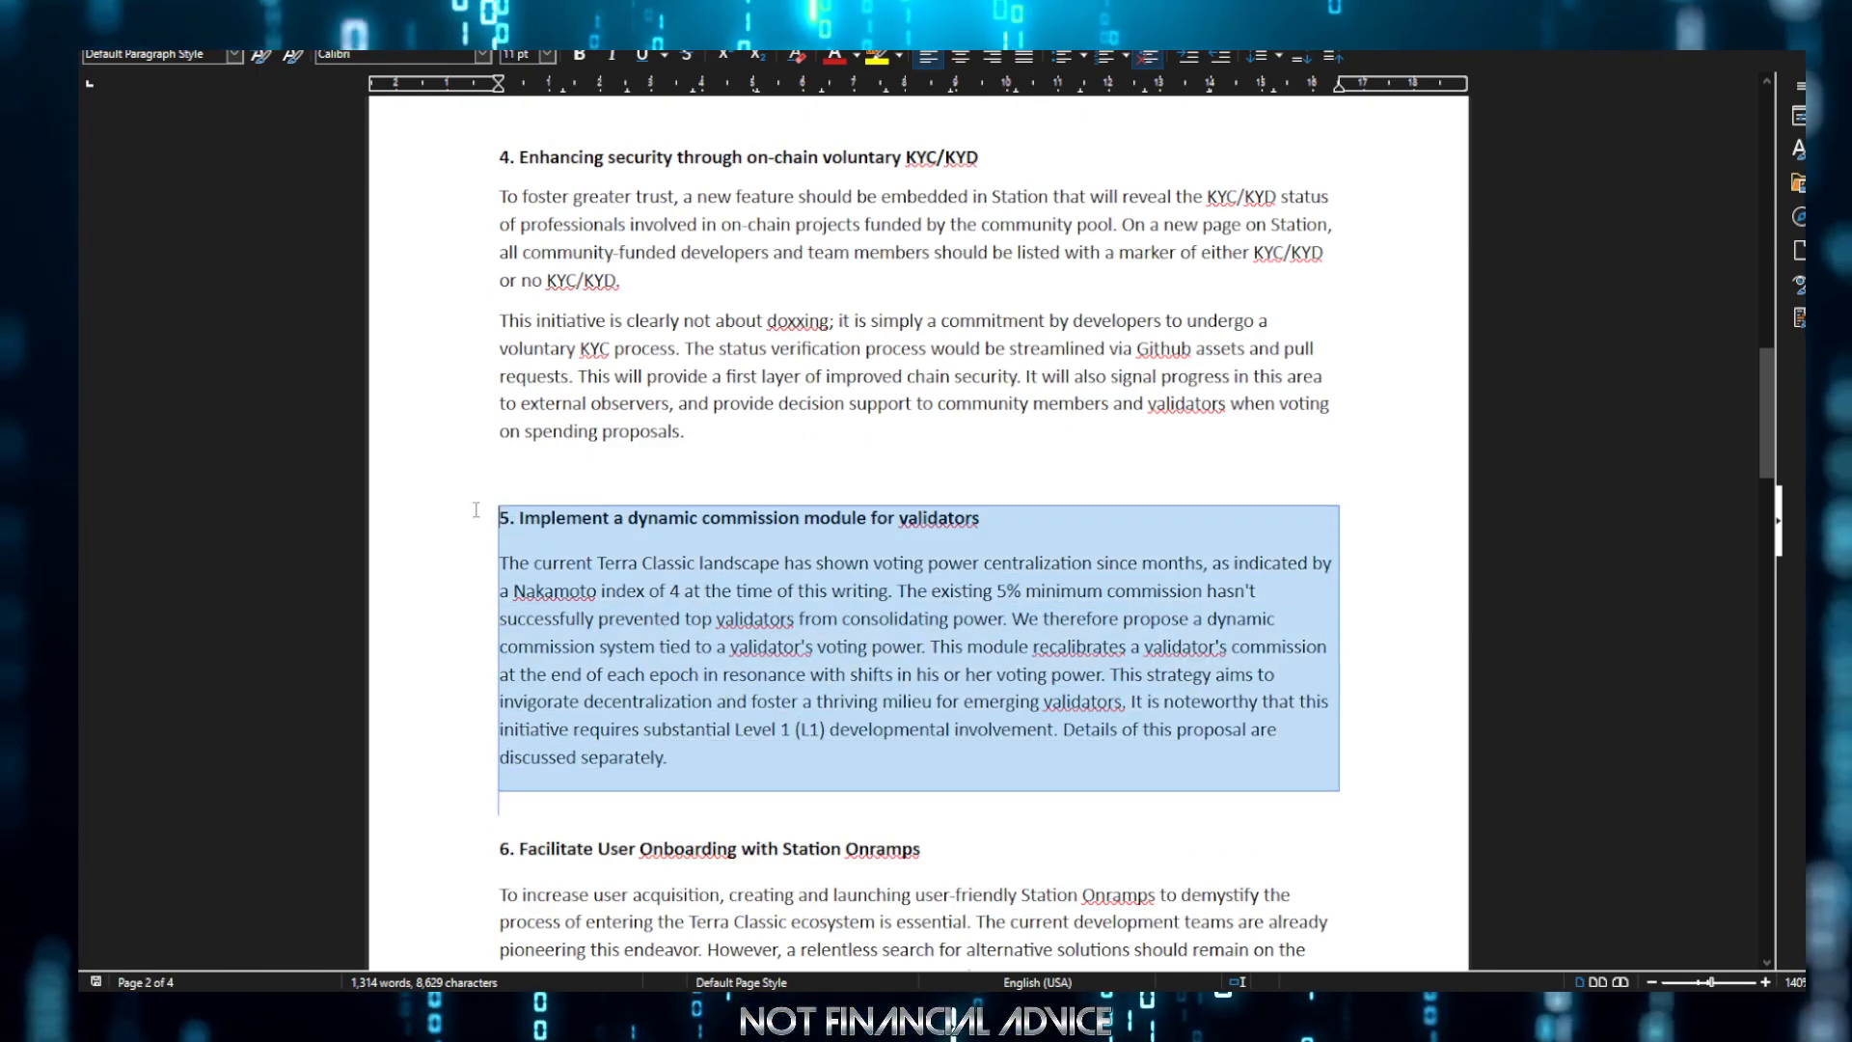